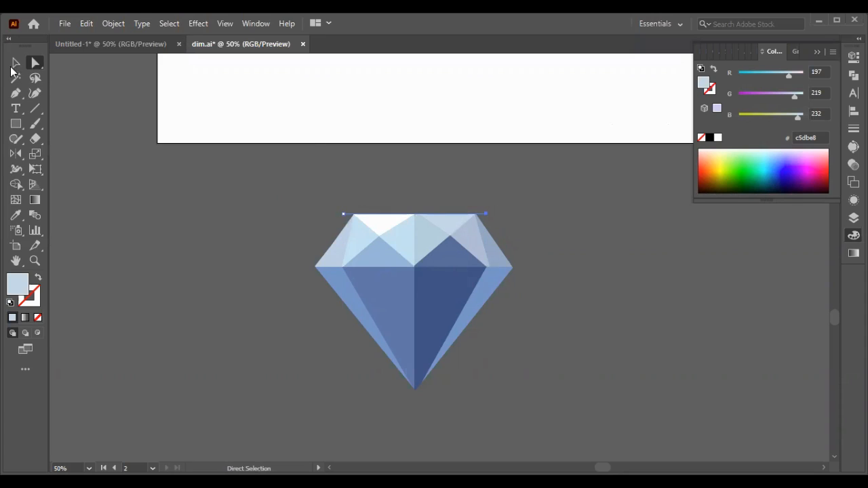
Draw a straight diagonal Pen line from outside the diamond's upper-left corner through its centre past the lower-right edge, and align its endpoints
left_click(15, 93)
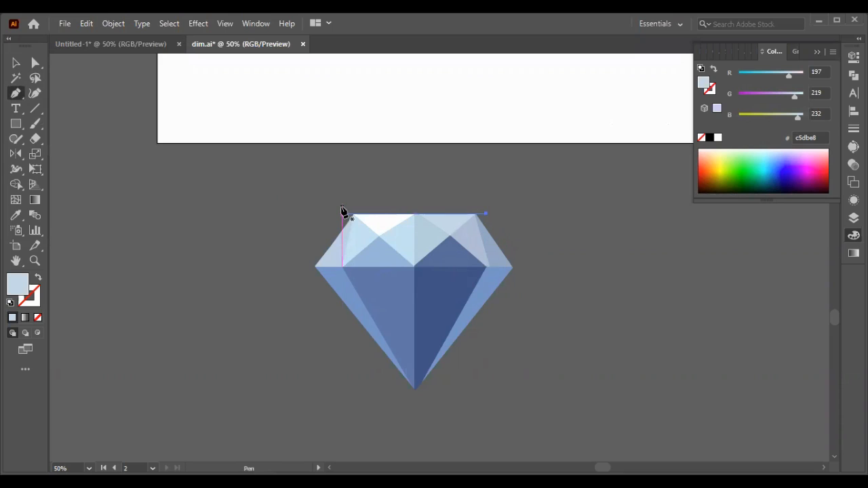
left_click_drag(341, 210, 482, 328)
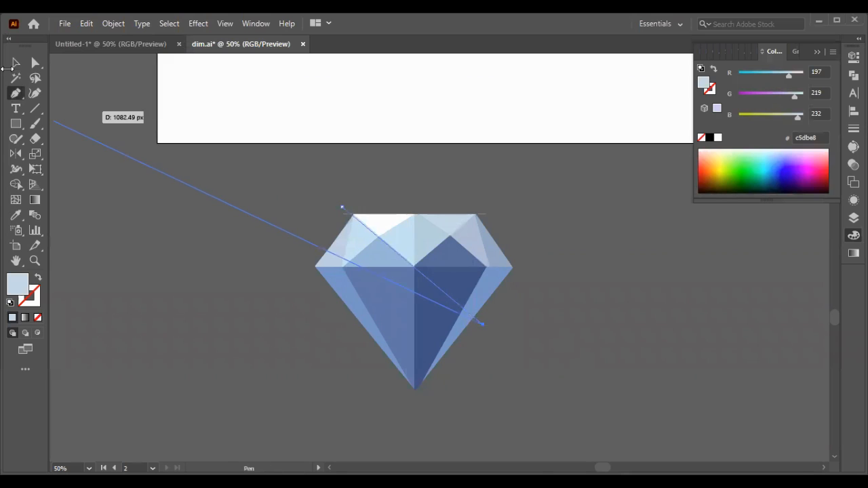
left_click(16, 62)
left_click(35, 63)
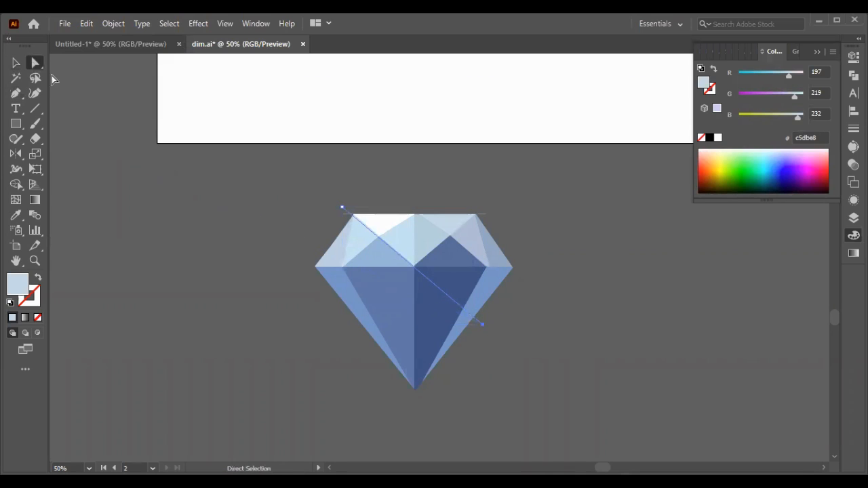
left_click(341, 207)
left_click(482, 325)
Draw a mirrored diagonal Pen line from outside the diamond's upper-right corner through its centre past the lower-left edge
left_click(16, 92)
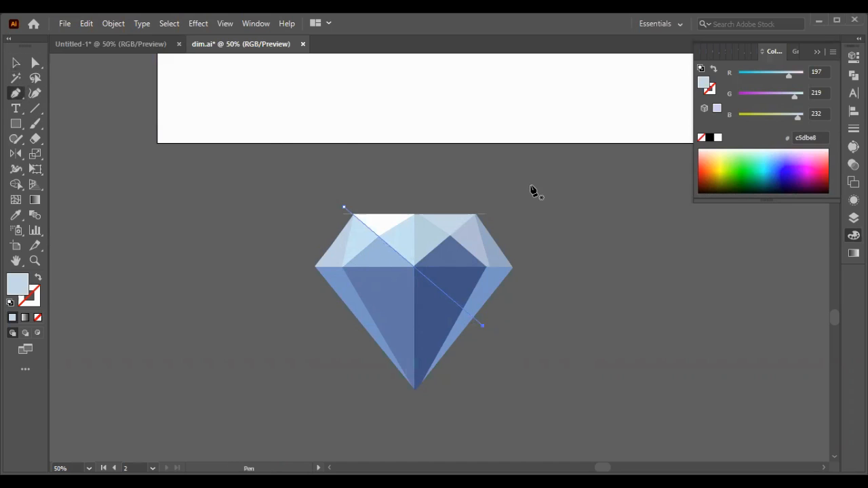
left_click(481, 208)
left_click(342, 328)
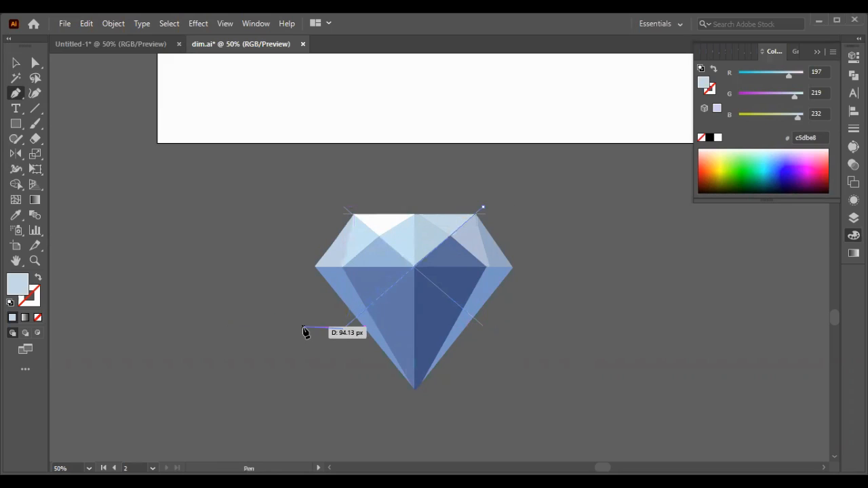
left_click(16, 62)
left_click(36, 63)
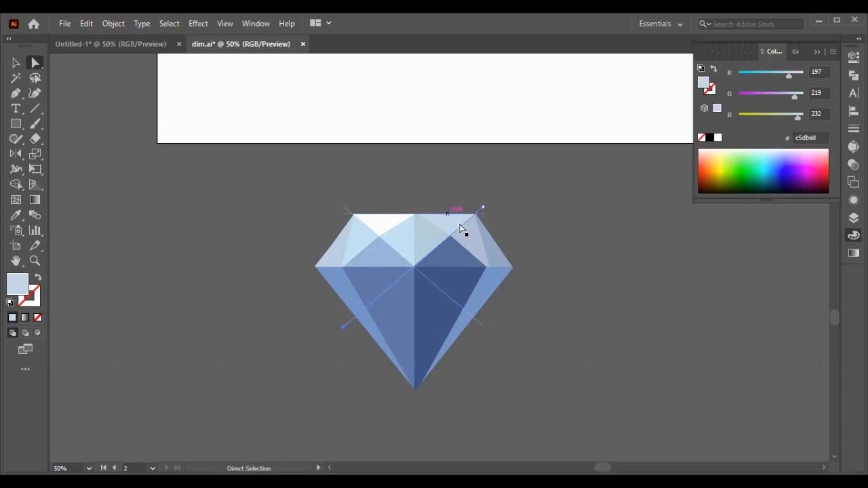
Draw a horizontal Pen line across the diamond's widest edge, extending past both side corners, and nudge its endpoints onto the edge
left_click(17, 95)
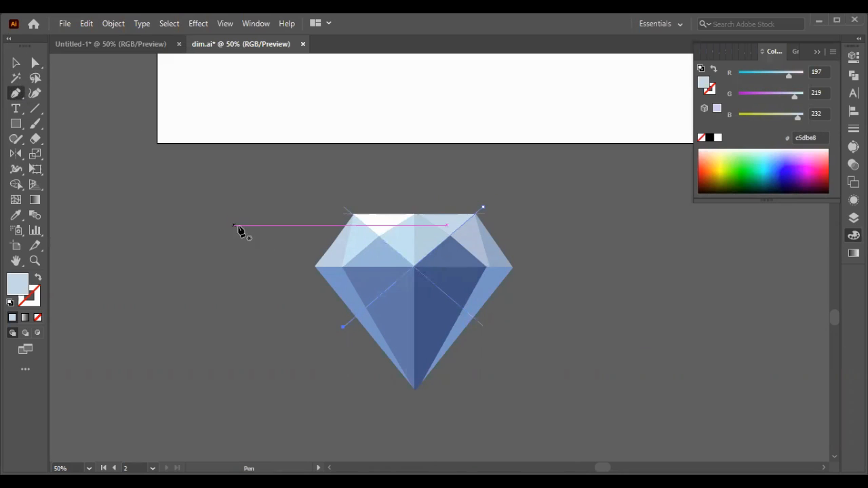
left_click(305, 269)
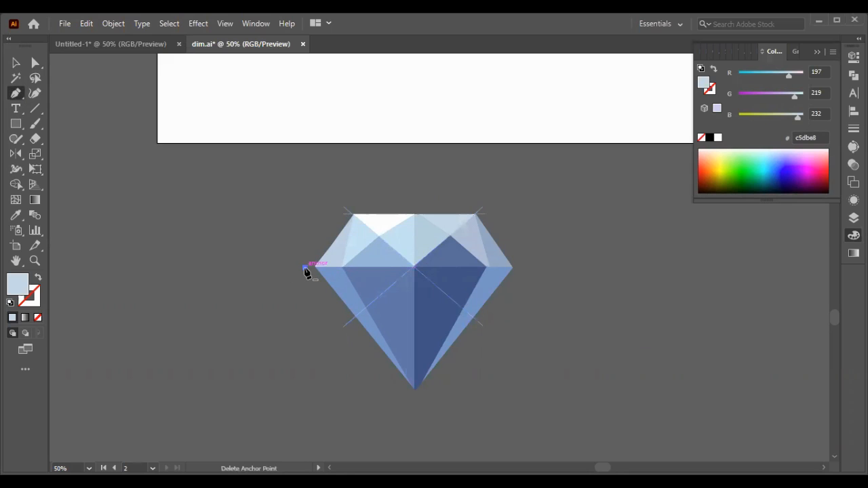
left_click(522, 268)
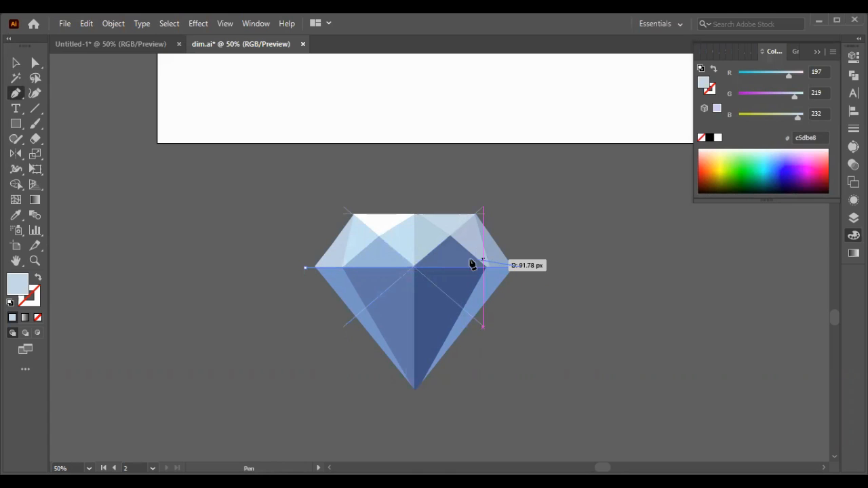
left_click(16, 63)
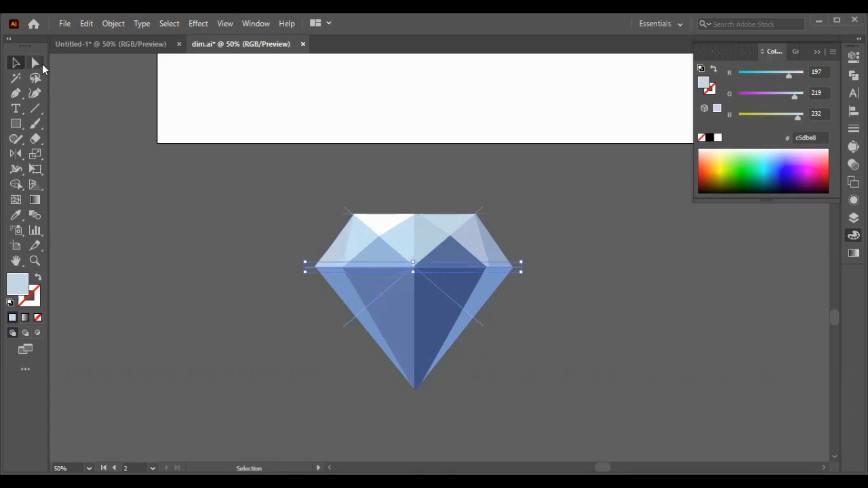
left_click(35, 63)
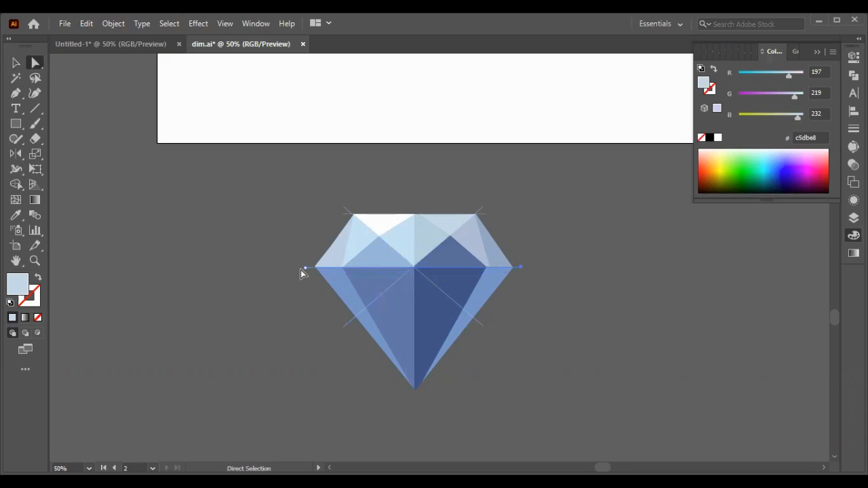
left_click(295, 281)
left_click(303, 269)
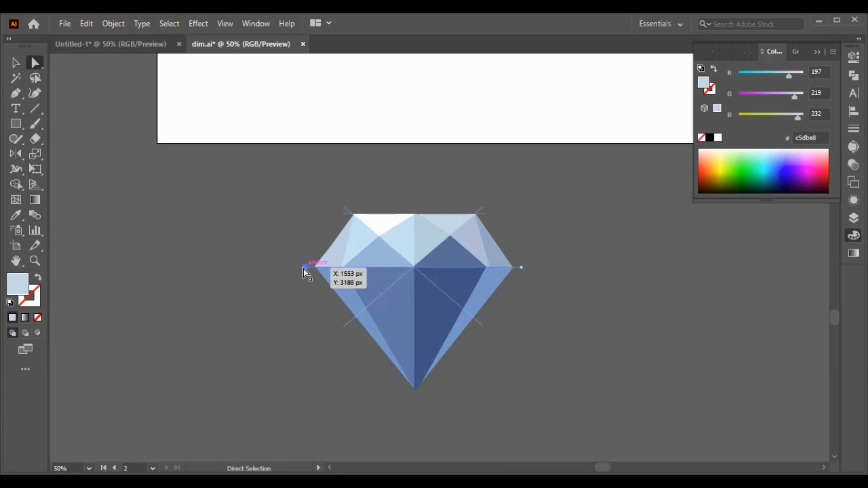
key("Up")
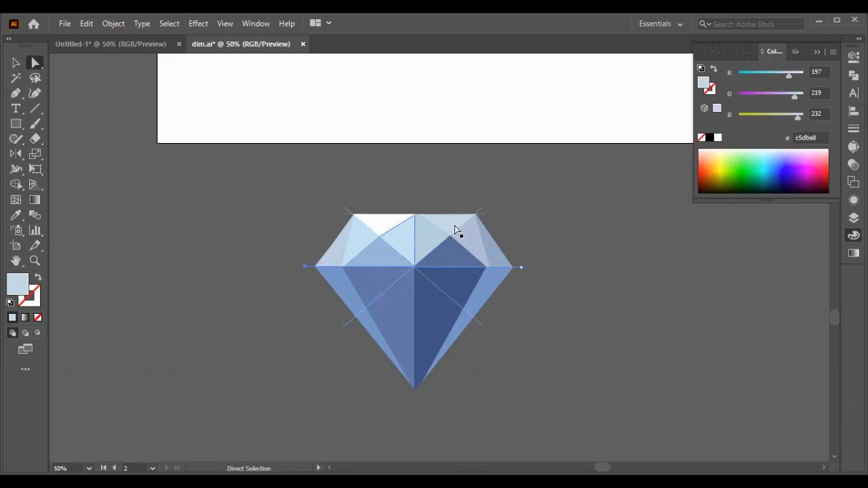
left_click(520, 268)
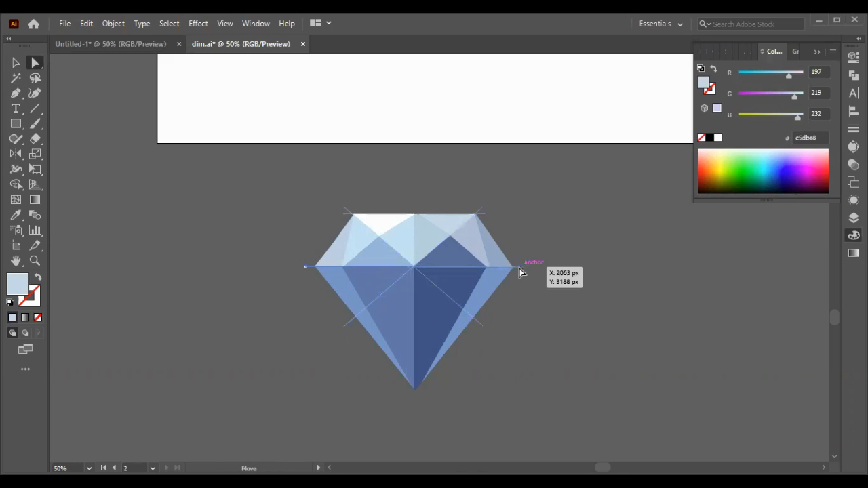
Draw a slanted Pen line from the diamond's bottom tip along the left inner facet edge to outside the upper-left side, and align its endpoints
left_click(16, 93)
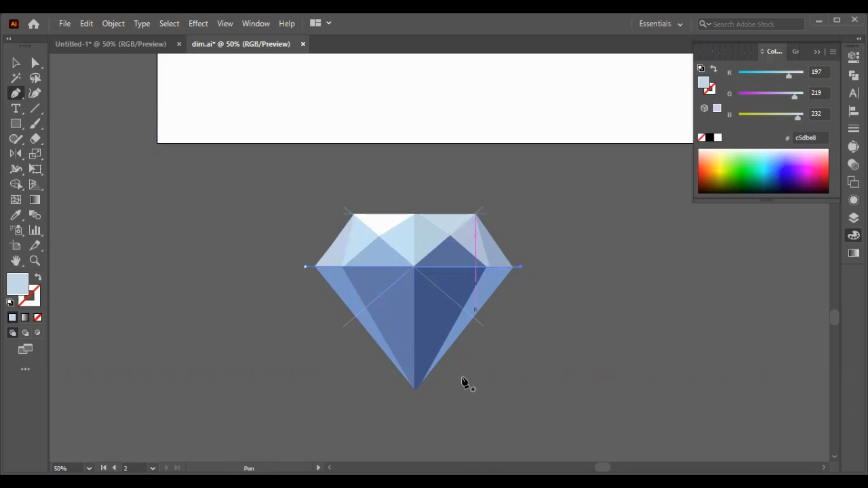
left_click(410, 387)
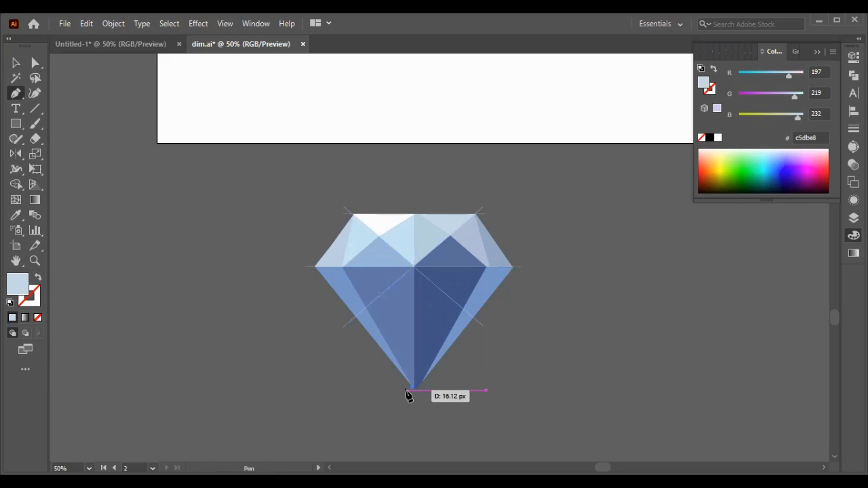
key("ctrl")
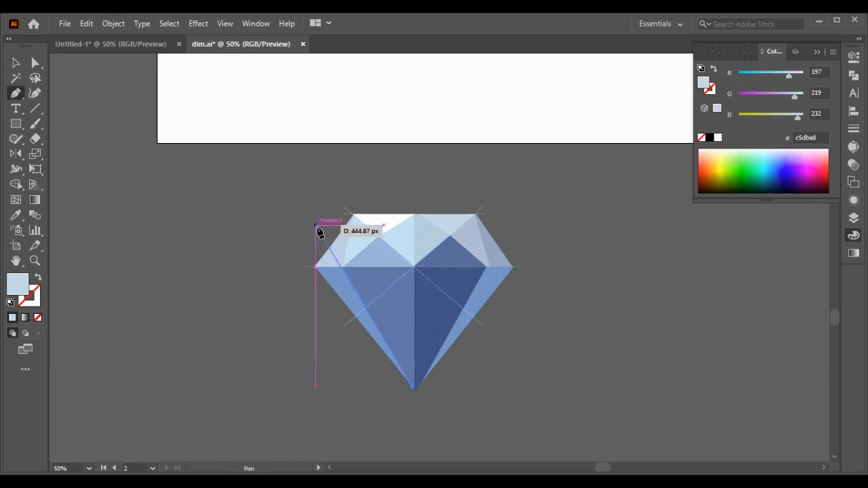
left_click(318, 225)
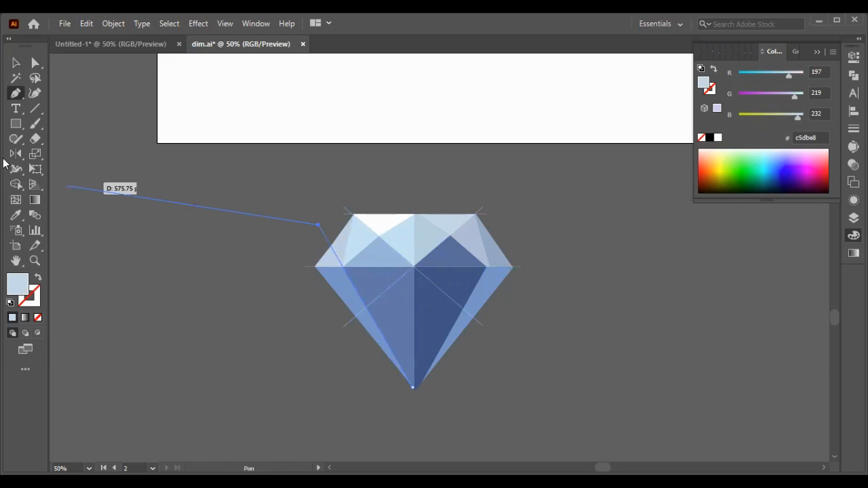
key("v")
left_click(35, 63)
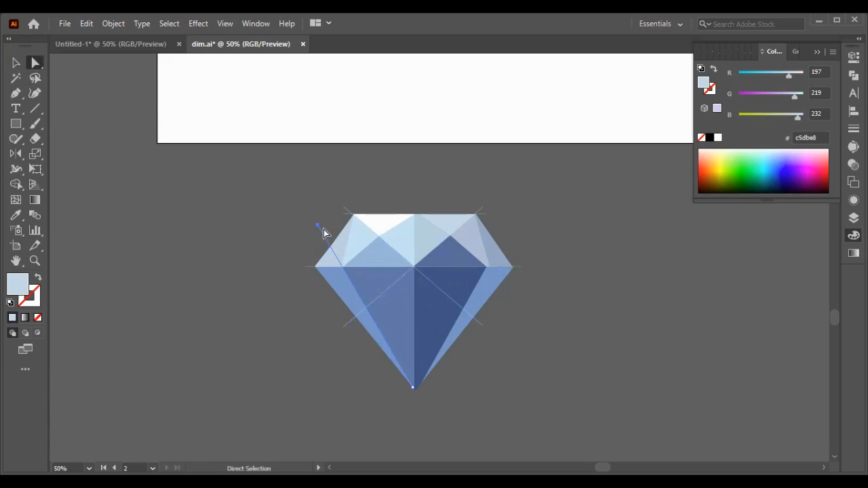
left_click(411, 388)
Draw a slanted Pen line from outside the diamond's upper-right side to the bottom tip, and nudge its upper endpoint 15 px outward to X 2036 px
left_click(16, 93)
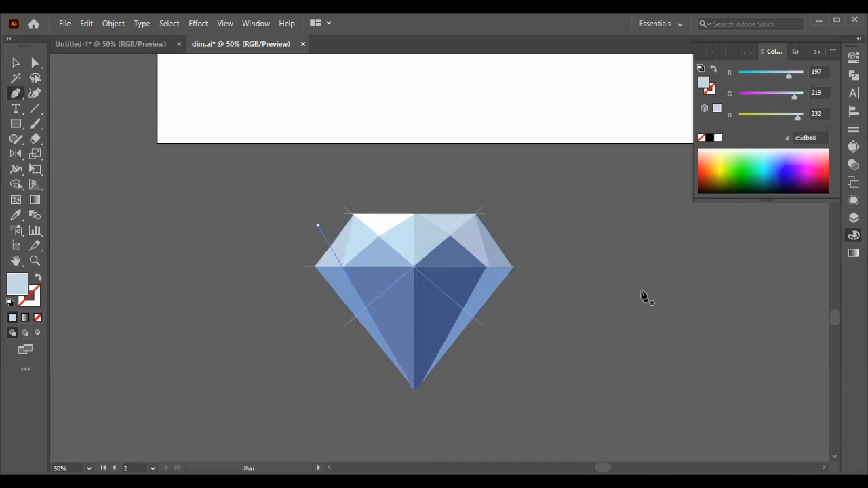
left_click(502, 225)
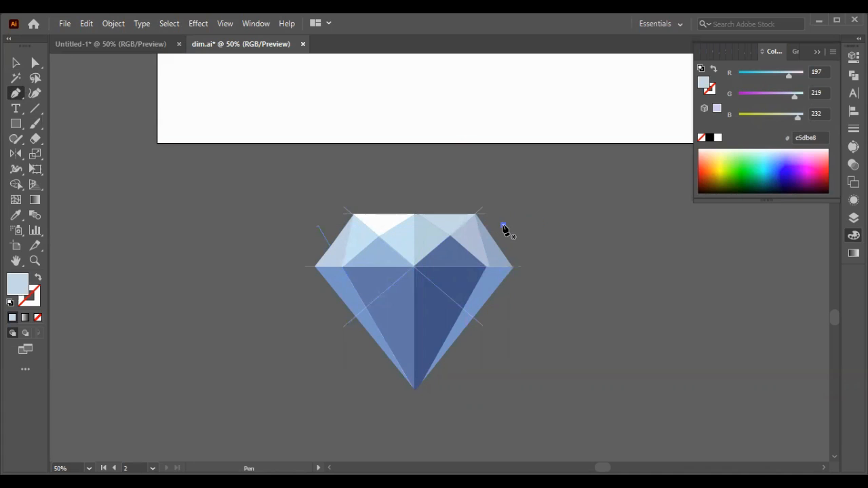
left_click(419, 390)
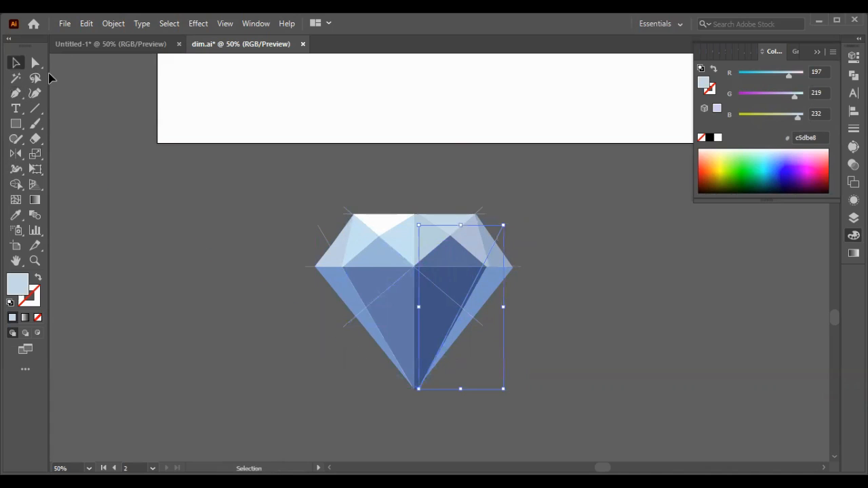
left_click(35, 62)
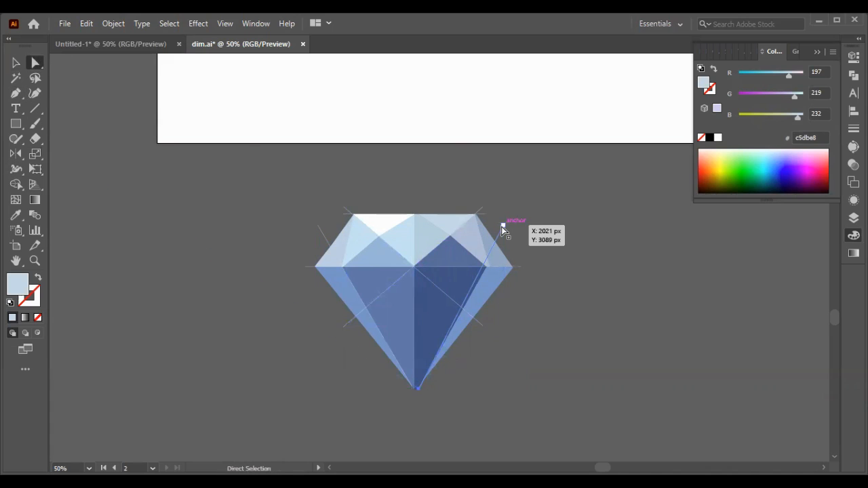
key("Right")
key("Right")
key("Right")
key("Right")
key("Right")
key("Right")
key("Right")
key("Right")
key("Right")
key("Right")
key("Right")
key("Right")
key("Right")
key("Right")
key("Right")
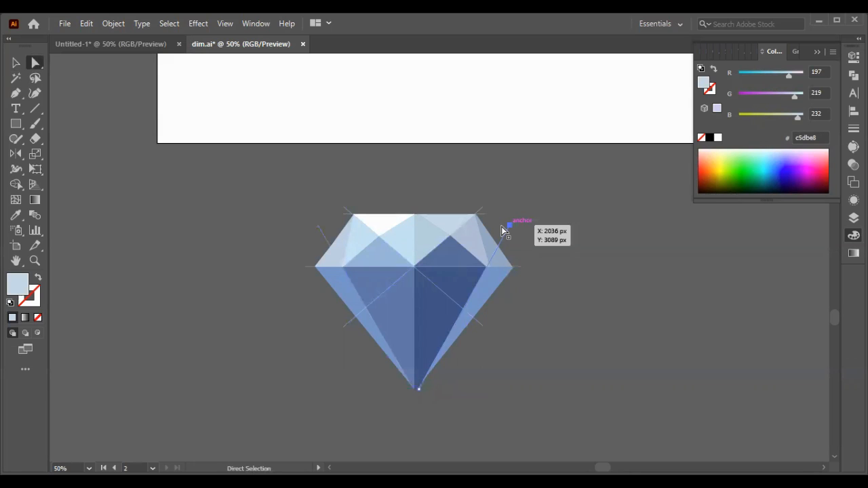
Draw a vertical Pen line along the diamond's centre, from above the top edge to below the bottom tip
left_click(15, 95)
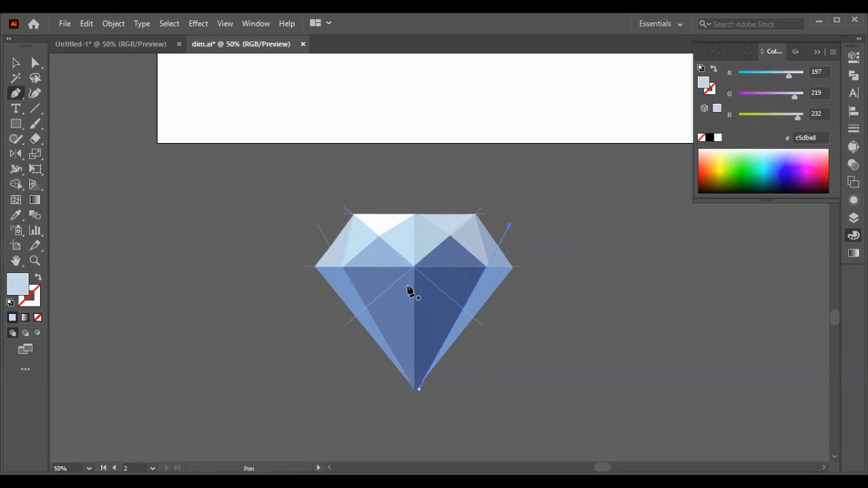
left_click(415, 196)
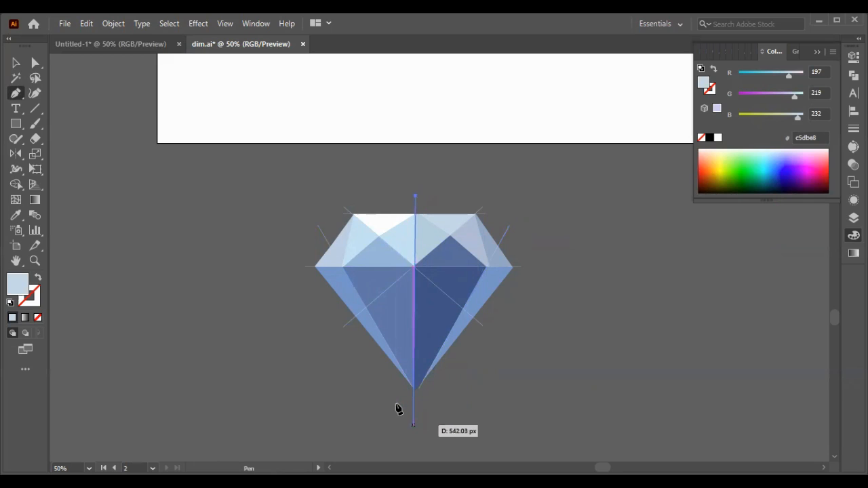
left_click(413, 423)
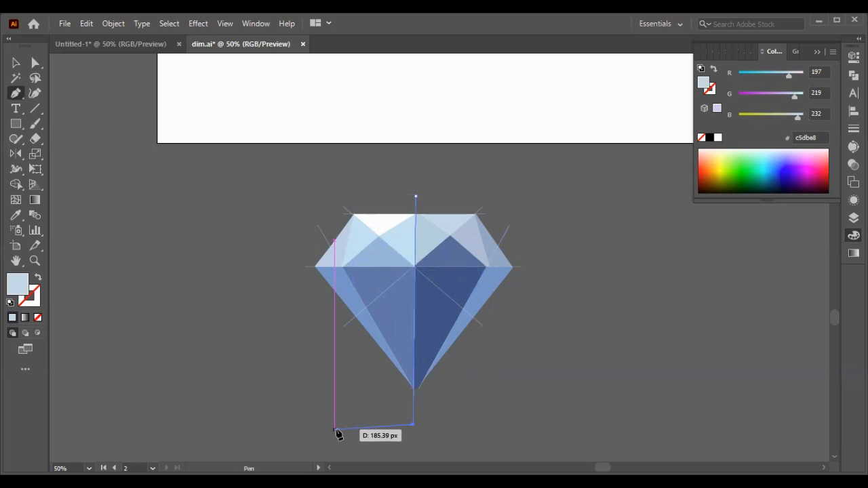
left_click(35, 62)
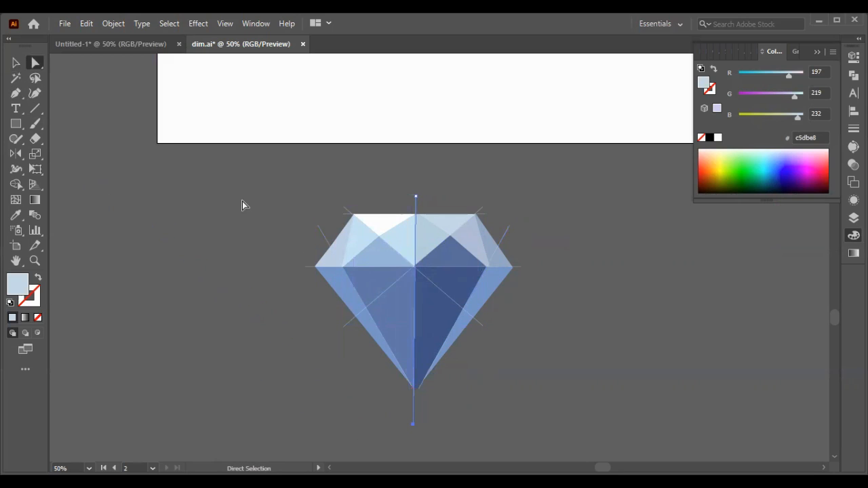
Adjust the lower and upper endpoints of the right slanted line so it follows the right inner facet edge
left_click(418, 390)
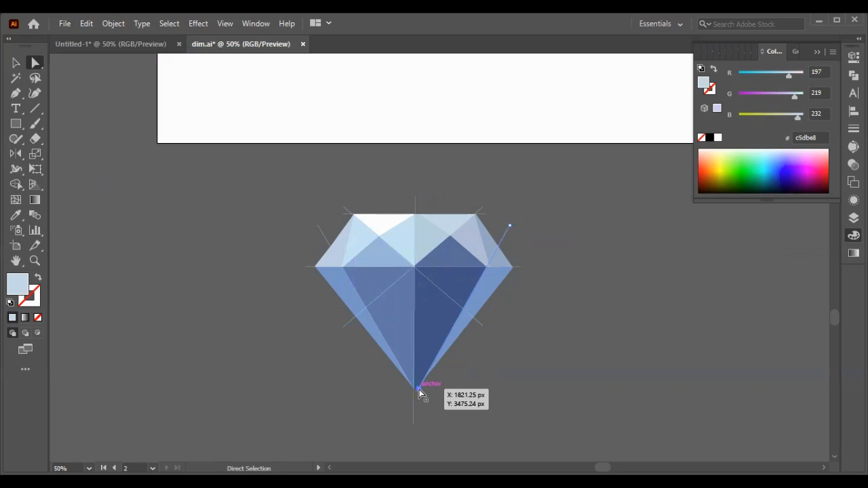
key("Up")
key("Up")
key("Up")
key("Up")
key("Up")
key("Up")
key("Up")
key("Up")
key("Up")
key("Up")
key("Up")
key("Up")
key("Up")
key("Up")
key("Up")
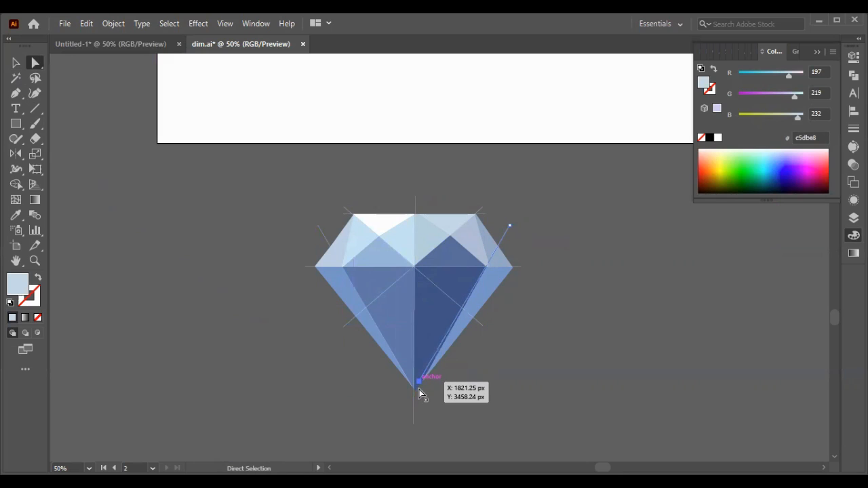
key("Right")
key("Right")
key("Right")
key("Right")
key("Right")
key("Right")
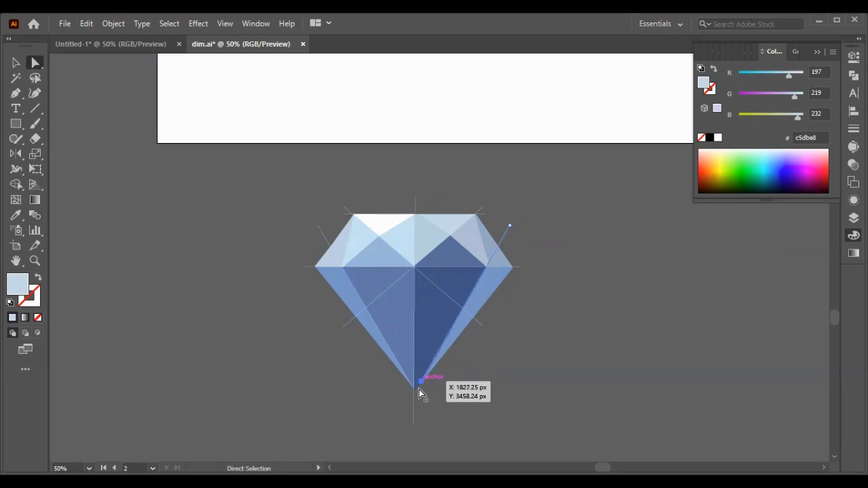
key("Down")
key("Down")
key("Down")
key("Down")
key("Down")
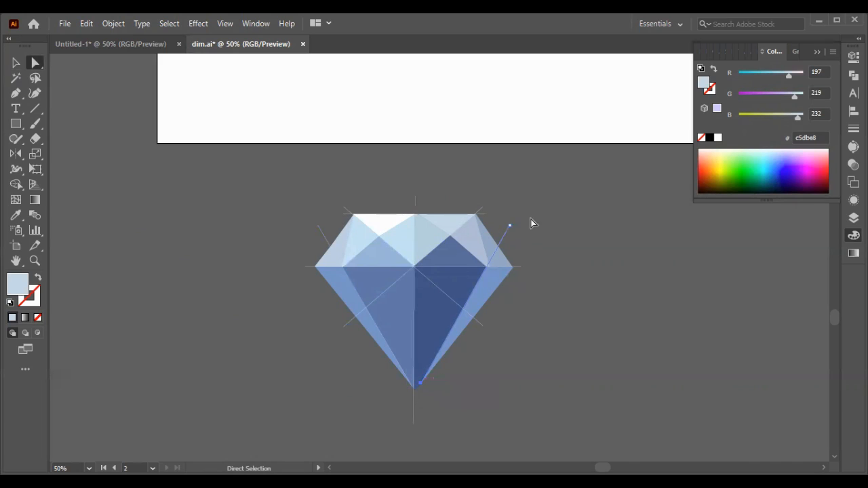
left_click(511, 227)
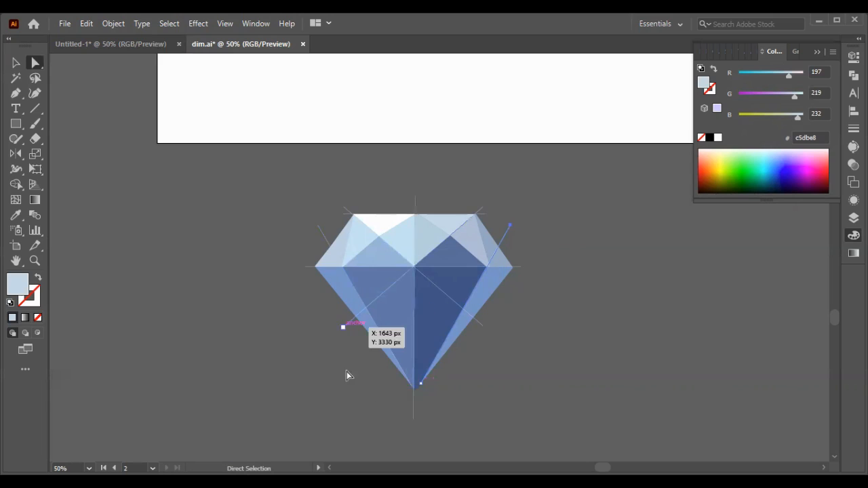
left_click(420, 384)
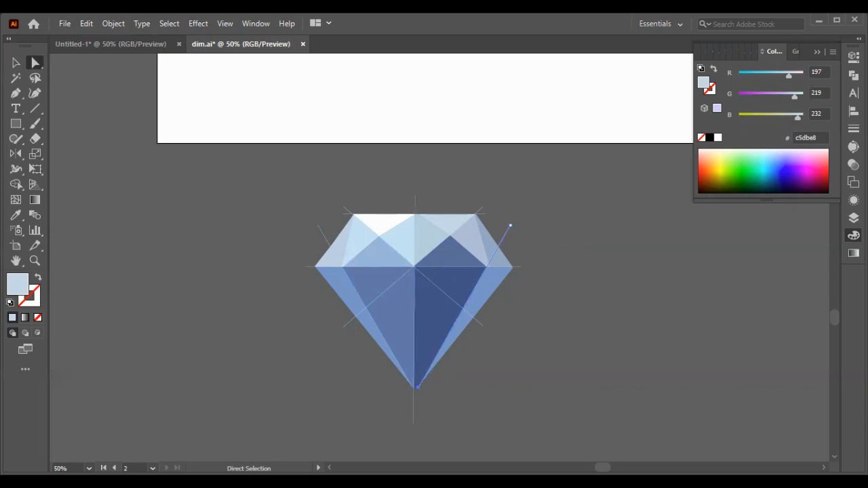
Fine-tune the lower and upper endpoints of the vertical centre line so it follows the diamond's central facet edge
left_click(412, 423)
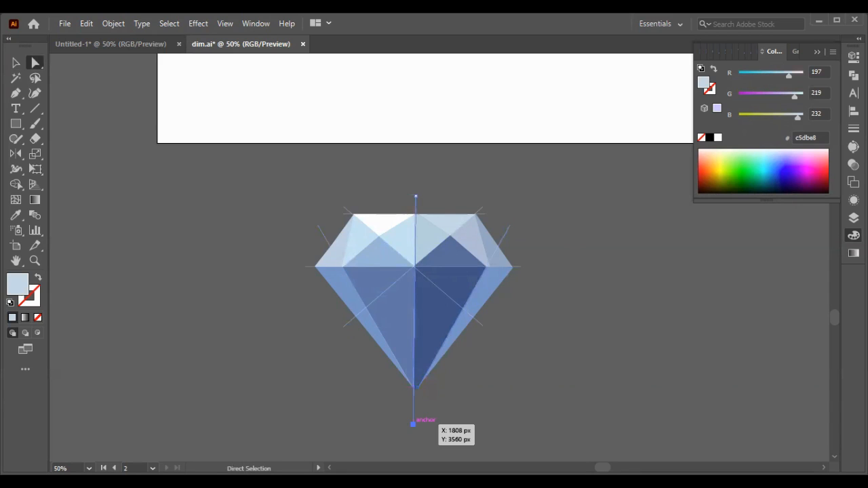
left_click_drag(413, 424, 414, 424)
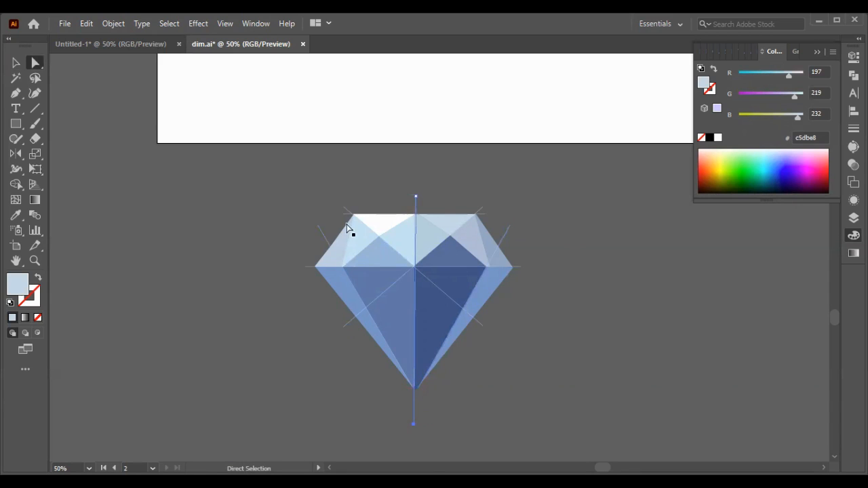
left_click(416, 196)
left_click(478, 200)
left_click(416, 198)
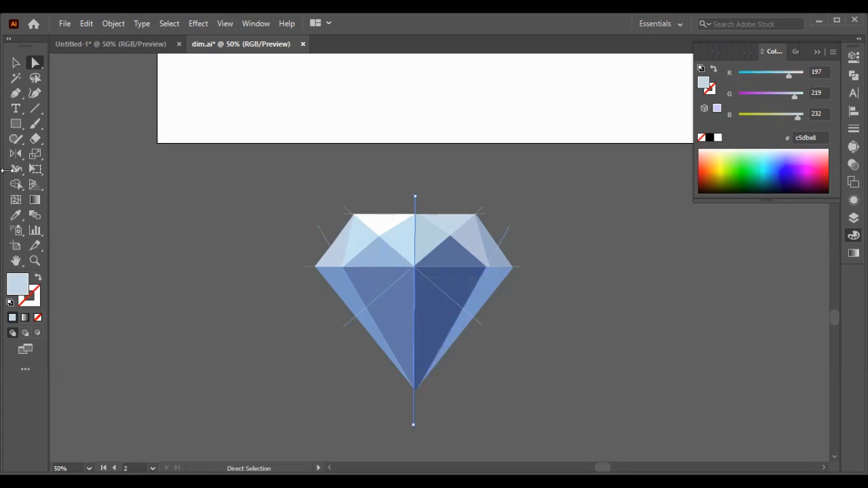
Draw a steep Pen line along the left crown facet edge, from above the upper-left corner to below the girdle, and align its upper endpoint
left_click(13, 95)
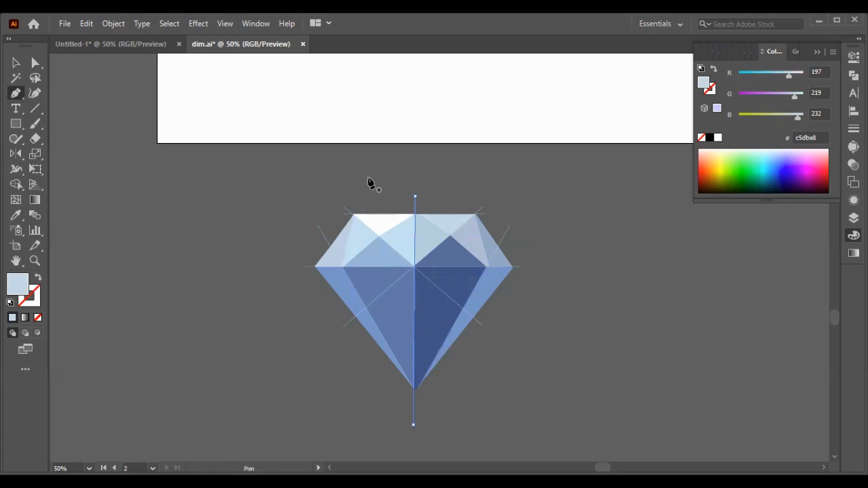
left_click(353, 204)
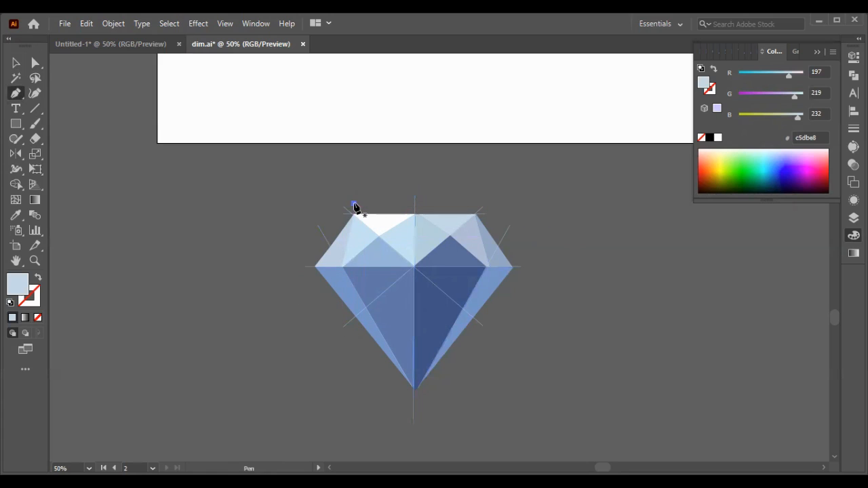
left_click(335, 301)
key("v")
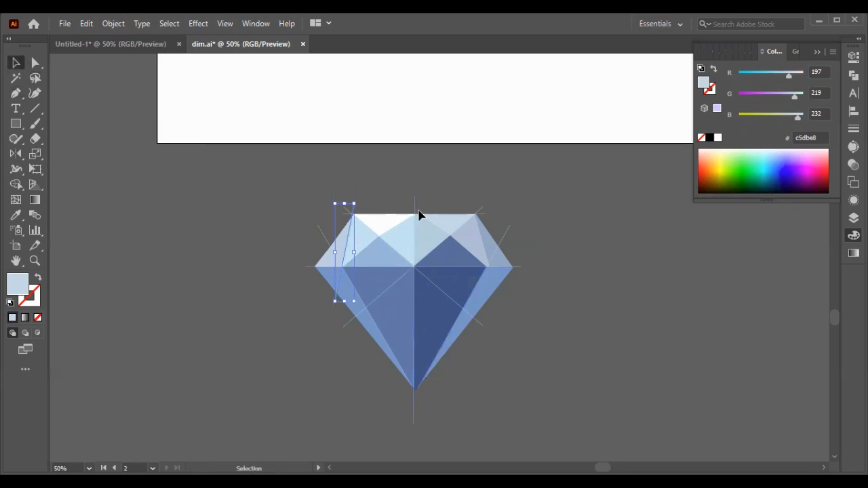
left_click(36, 62)
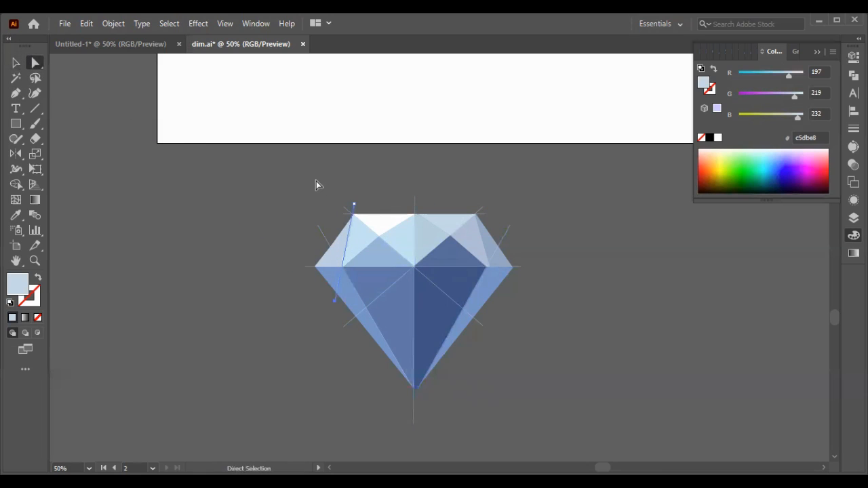
left_click(353, 202)
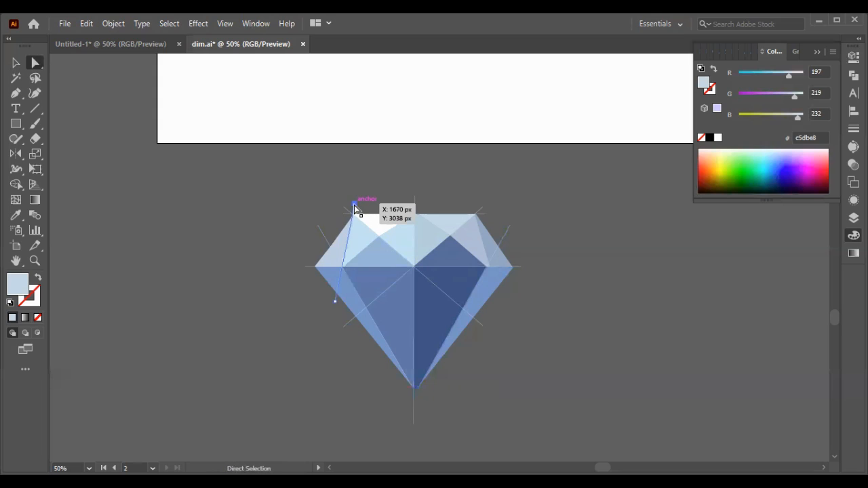
left_click_drag(354, 205, 355, 206)
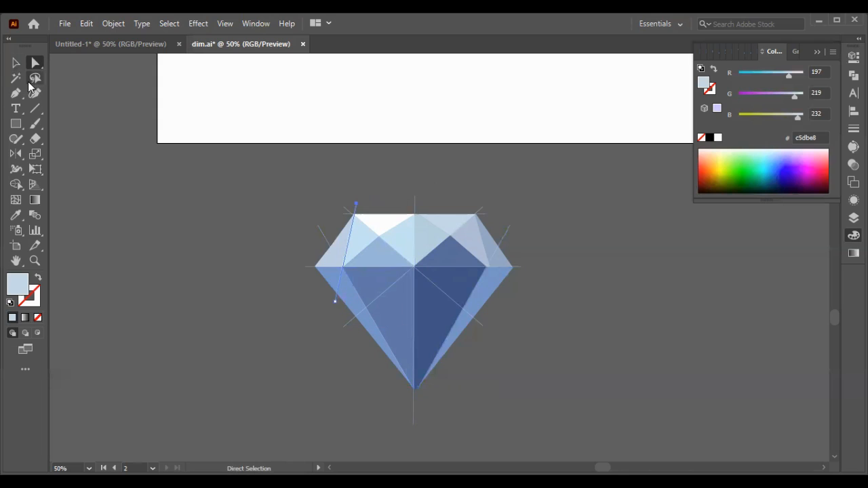
Draw a steep Pen line along the right crown facet edge, from above the upper-right corner to below the girdle, and shift its lower endpoint inward
key("p")
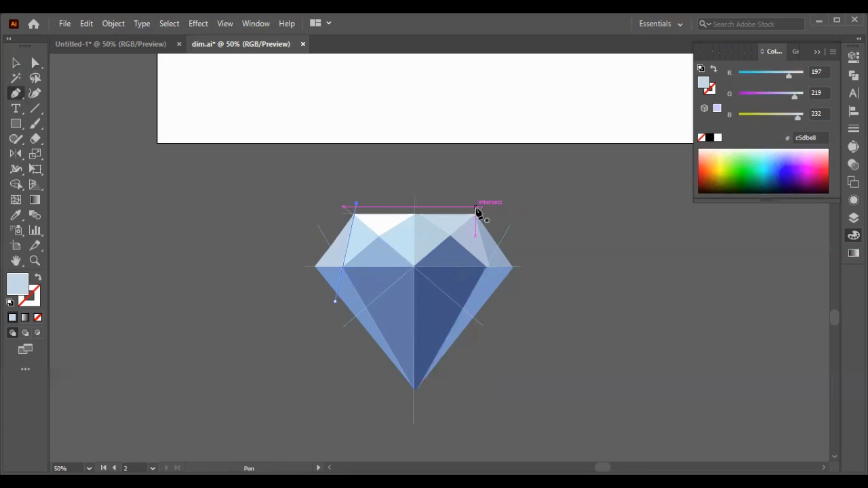
left_click(474, 208)
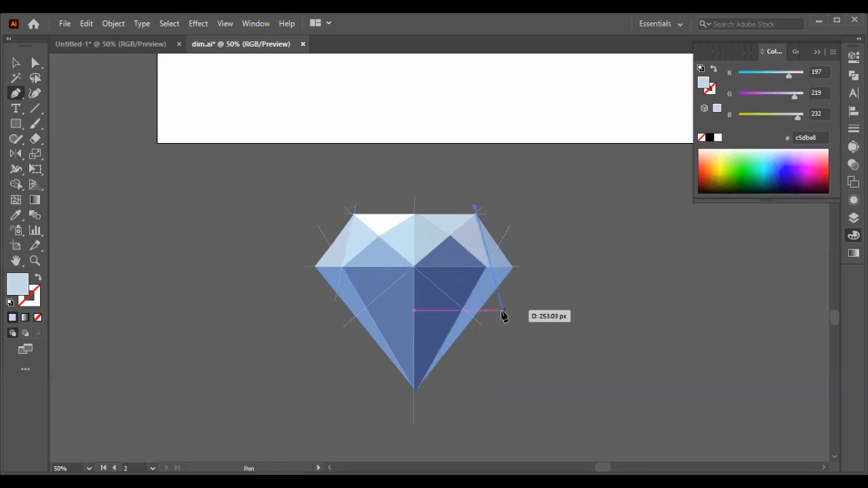
left_click(501, 311)
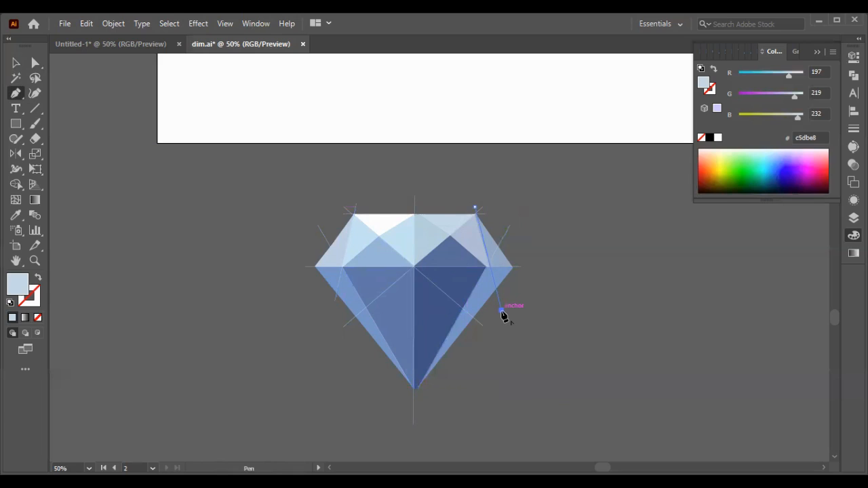
left_click(15, 63)
left_click(35, 63)
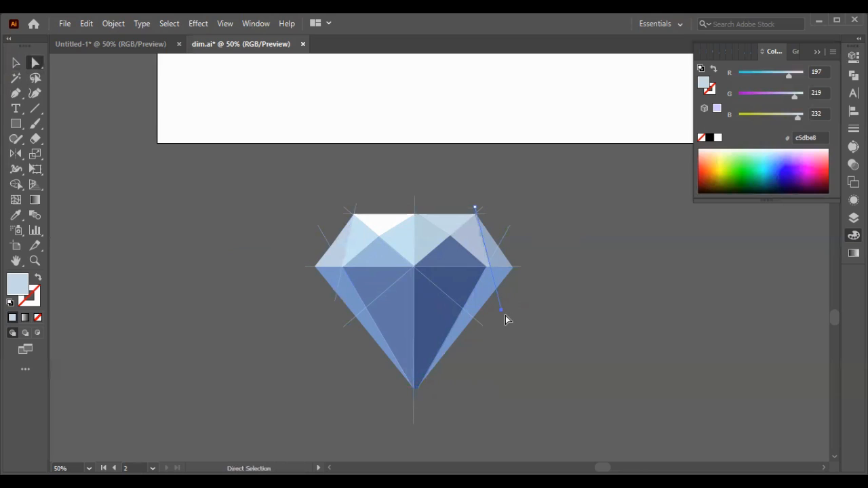
key("shift+Left")
left_click(474, 207)
Draw a bent Pen path from the top edge's centre through the left facet junction to outside the lower-left side, and swap its fill and stroke
left_click(15, 92)
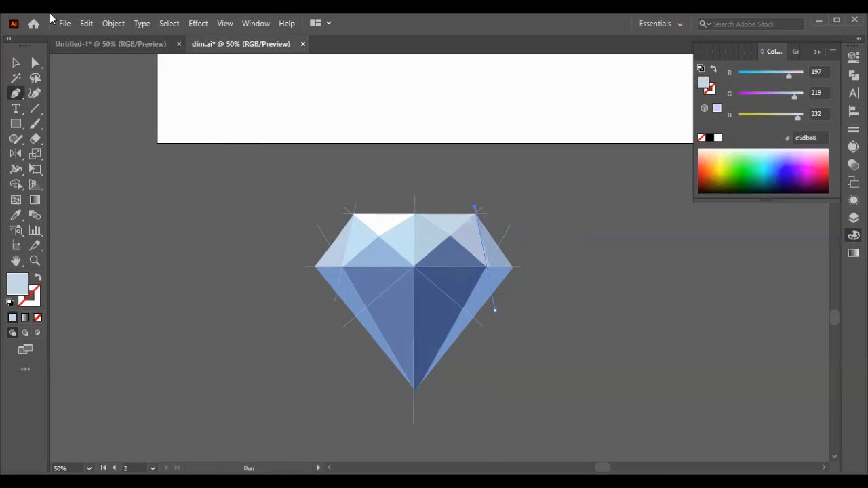
left_click(417, 214)
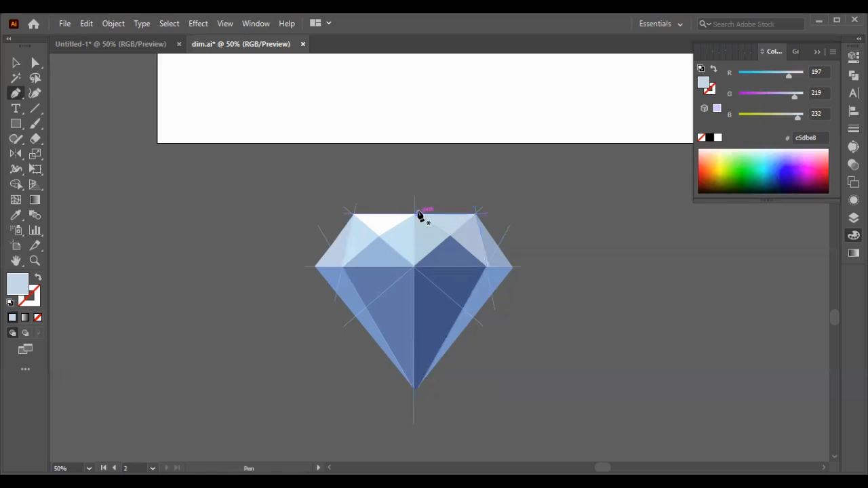
left_click(379, 235)
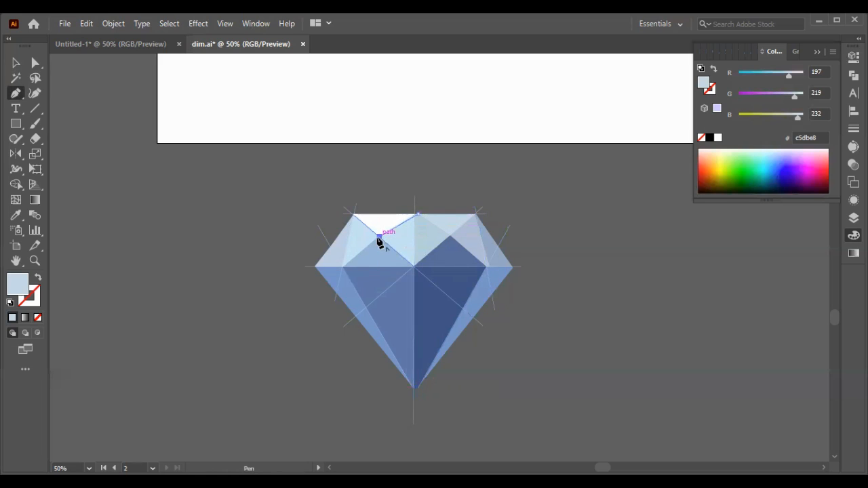
left_click(317, 288)
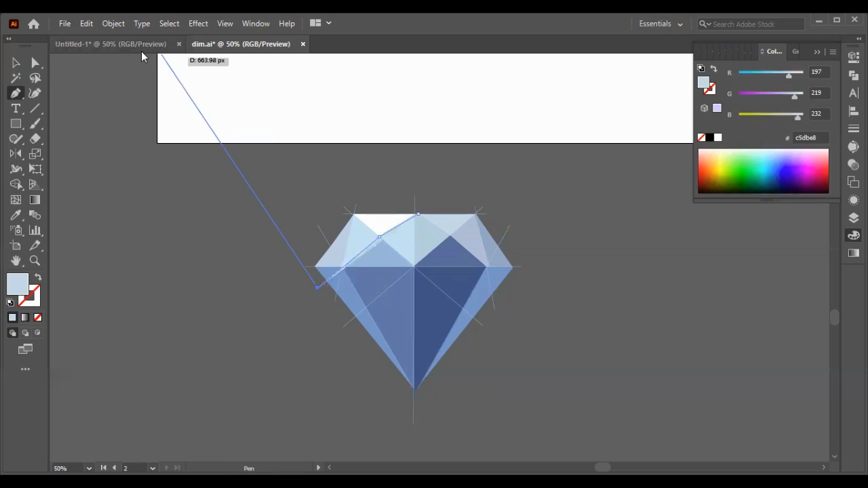
key("ctrl+z")
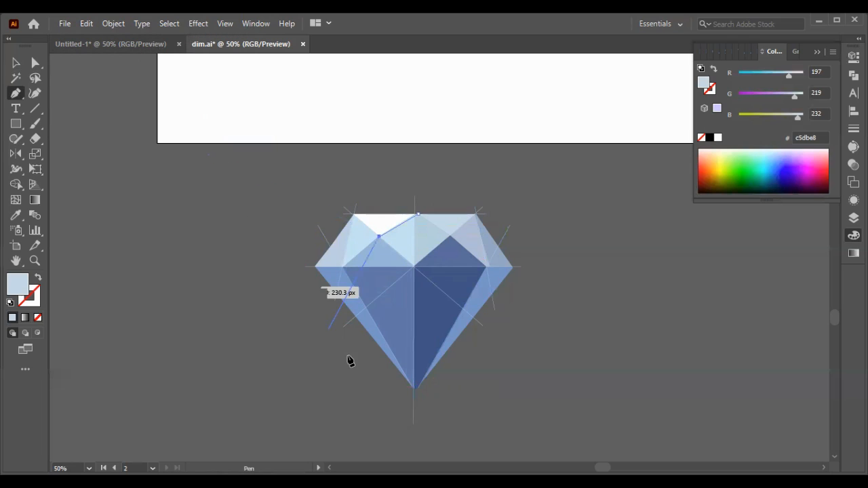
left_click(305, 301)
left_click(38, 279)
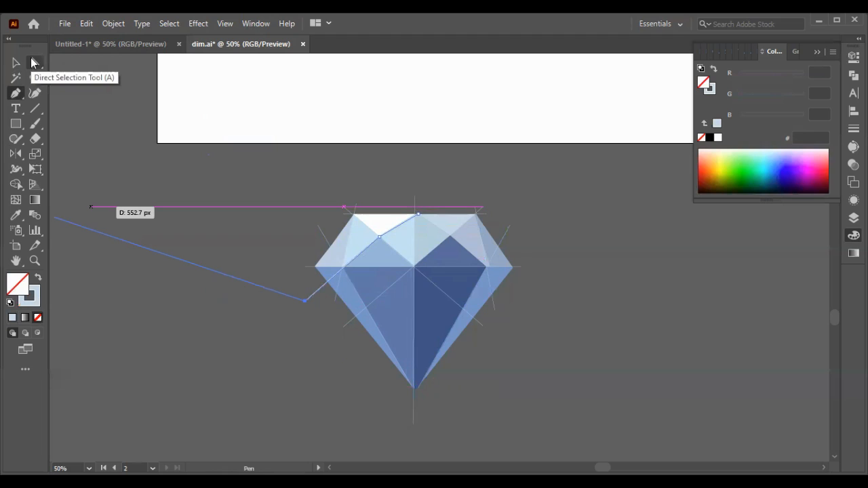
key("v")
left_click(37, 63)
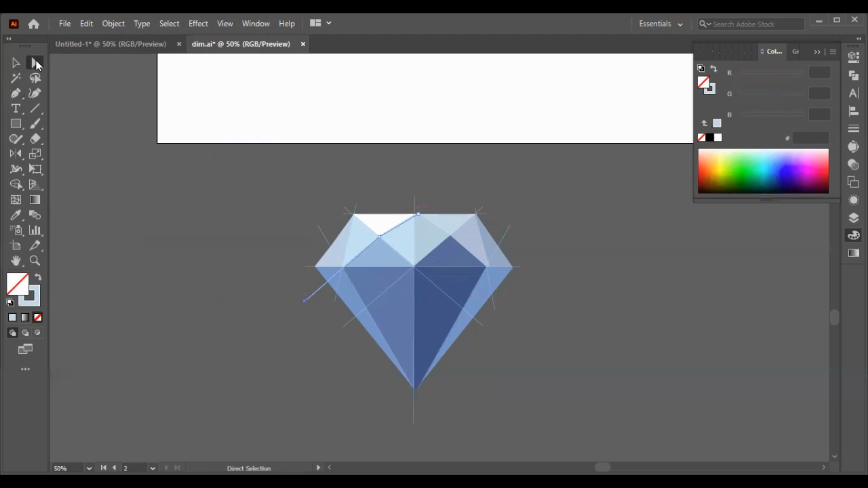
Nudge the left bent path's upper endpoint up and right past the top edge, and adjust its outer lower endpoint to follow the facet edge
left_click(417, 214)
key("Up")
key("Up")
key("Up")
key("Up")
key("Up")
key("Up")
key("Up")
key("Up")
key("Right")
key("Right")
key("Right")
key("Right")
left_click(197, 284)
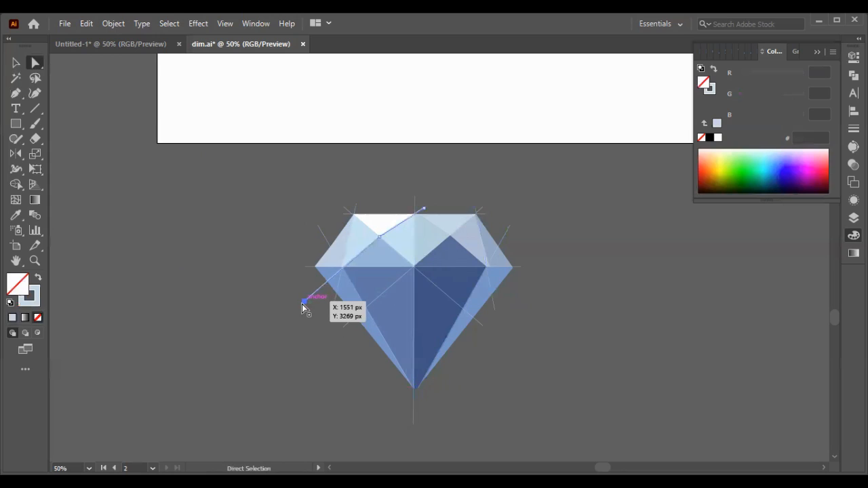
left_click(303, 302)
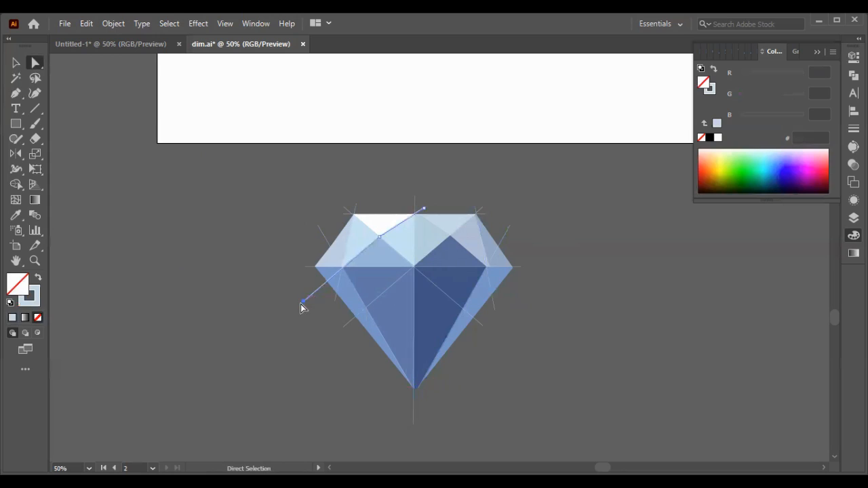
Draw a mirrored bent Pen path from above the top edge's centre through the right facet junction to outside the lower-right side
left_click(15, 93)
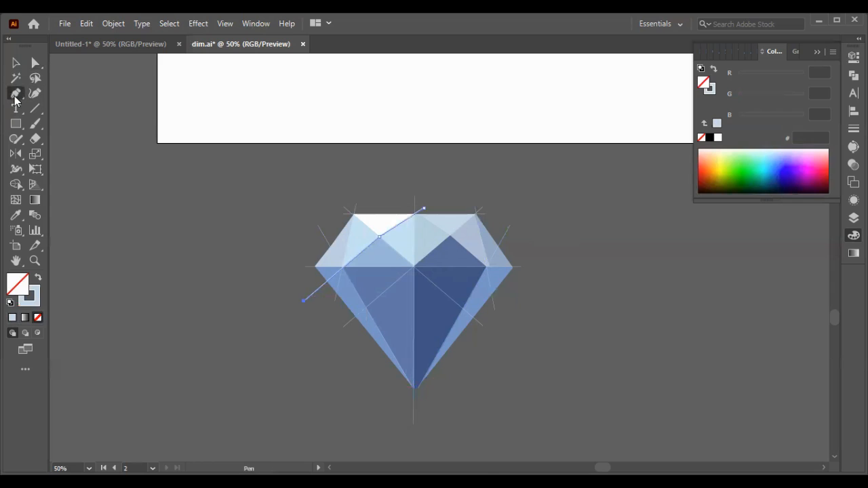
left_click(405, 208)
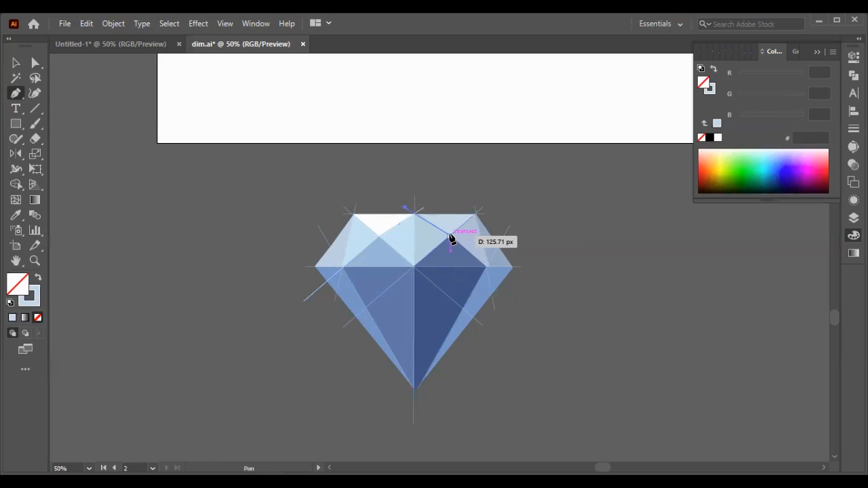
left_click(450, 236)
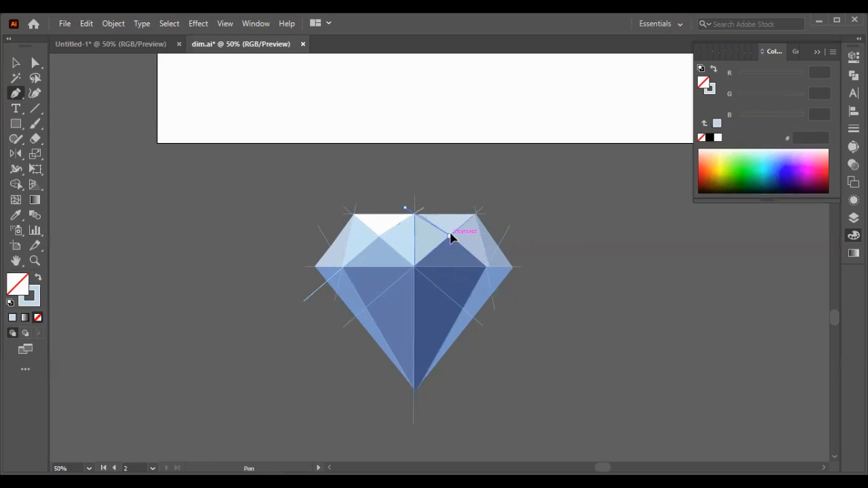
left_click(509, 287)
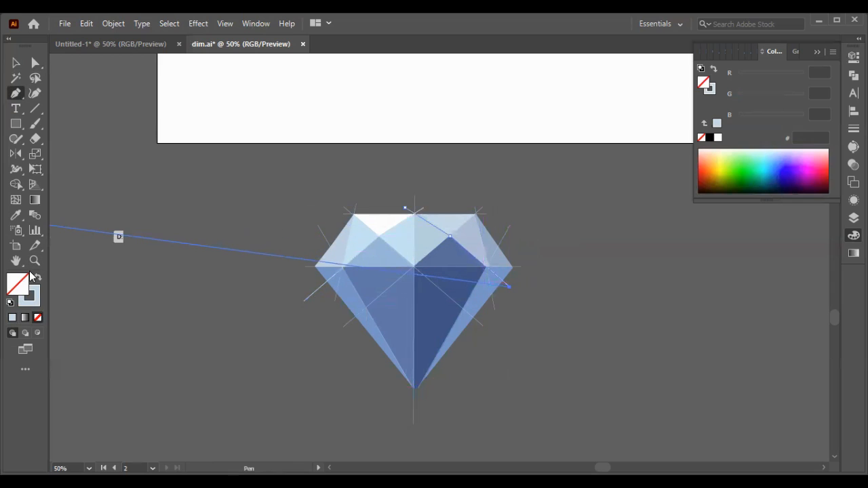
key("v")
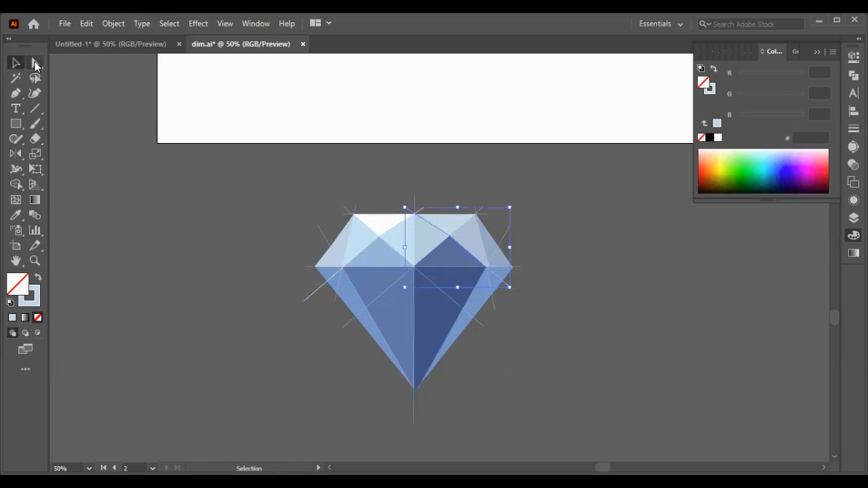
left_click(36, 64)
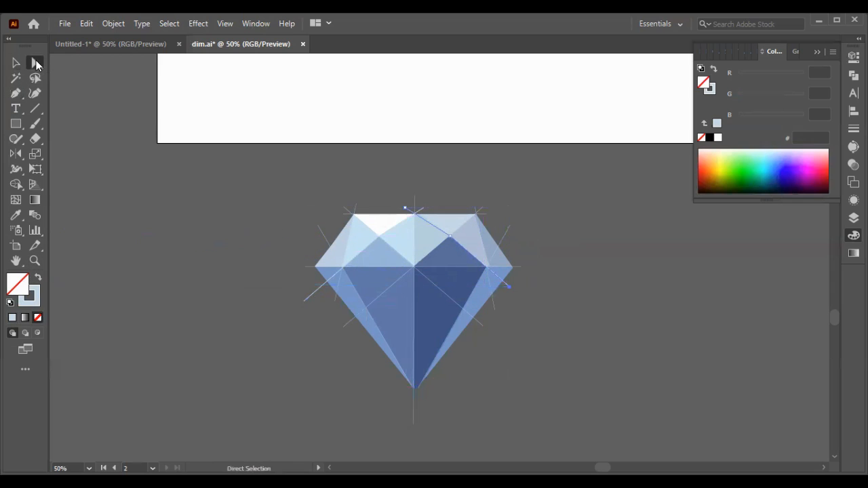
Nudge the upper endpoint of the right bent path upward so it follows the facet edge through the top centre
left_click(406, 210)
key("Up")
key("Up")
key("Up")
key("Up")
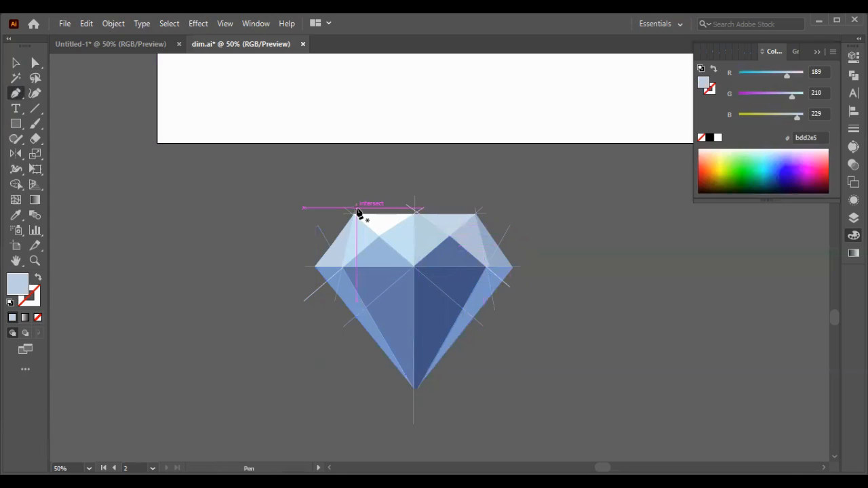
Draw a Pen line along the left outer crown edge, extending past both corners, and align its upper endpoint
left_click(355, 208)
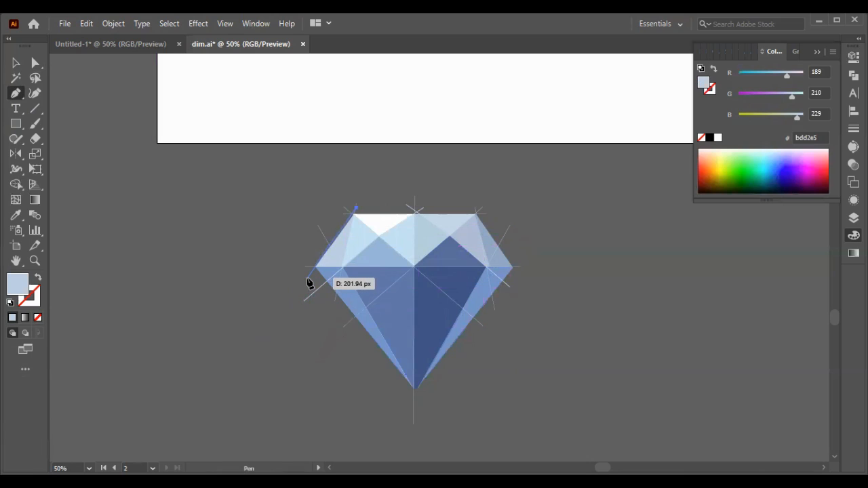
left_click(307, 277)
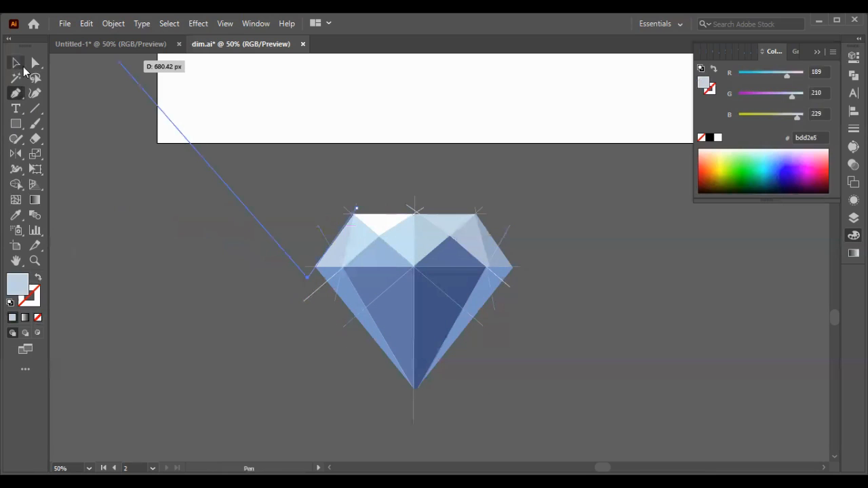
left_click(32, 63)
left_click(71, 76)
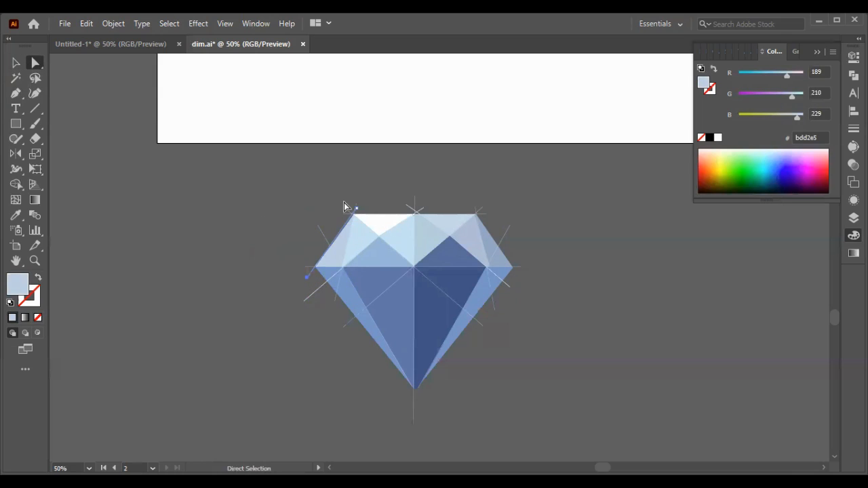
left_click_drag(357, 211, 418, 214)
Draw a Pen line along the right outer crown edge, extending past the upper-right and girdle corners
left_click(16, 93)
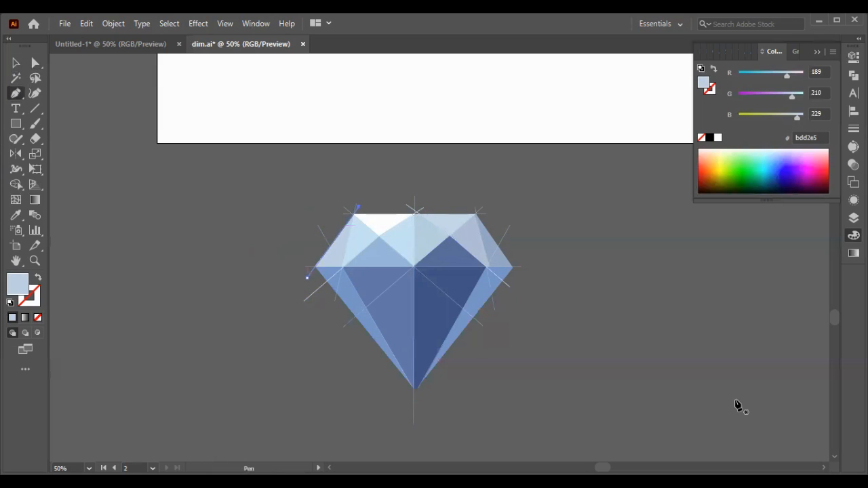
left_click(471, 208)
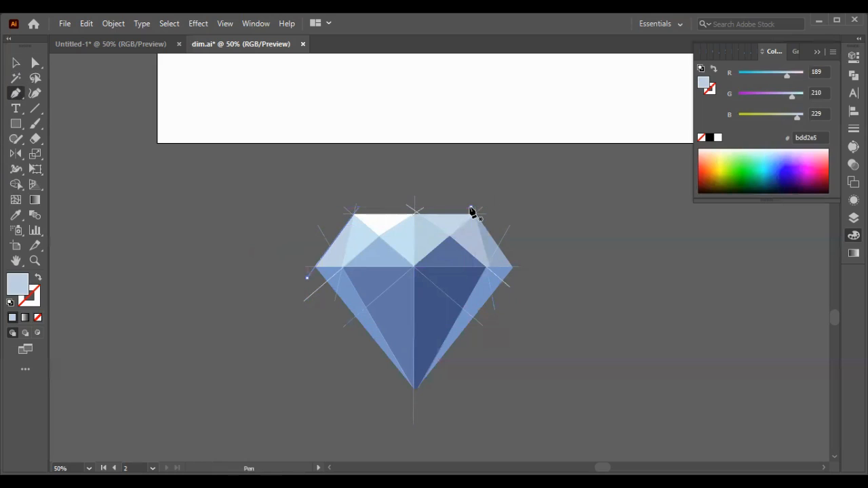
left_click(521, 276)
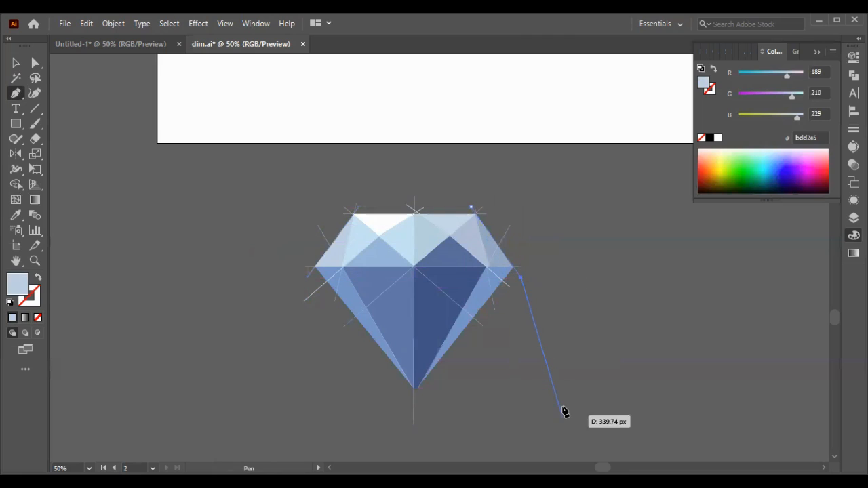
Draw a Pen line along the diamond's lower-left outer edge, extending past the left girdle corner and the bottom tip
key("v")
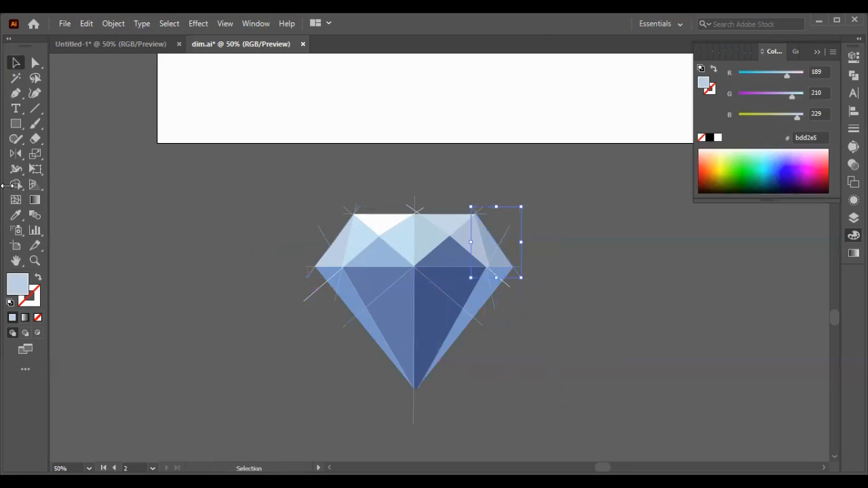
left_click(33, 64)
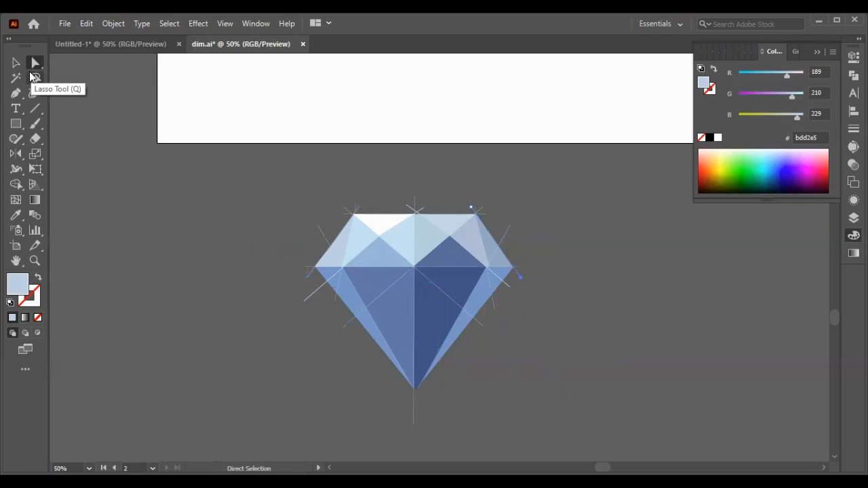
key("ctrl+a")
key("p")
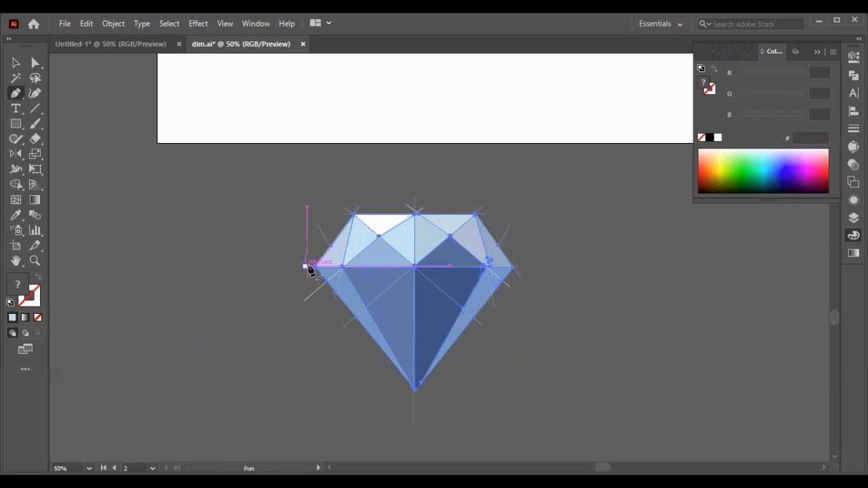
left_click(304, 260)
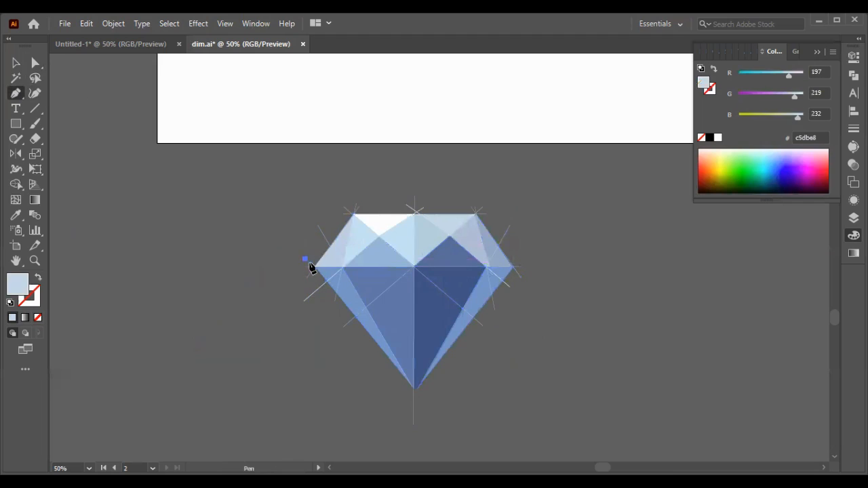
left_click(423, 399)
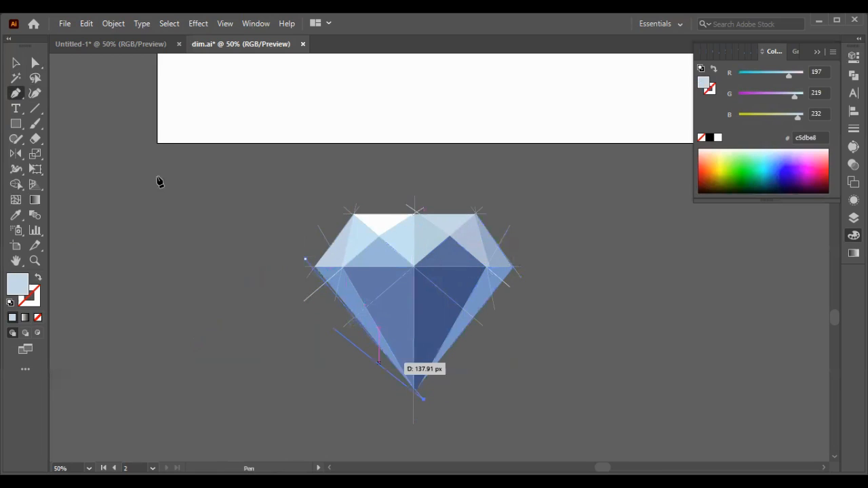
Nudge the upper endpoint of the lower-left edge line inward so it follows the facet edge
left_click(35, 62)
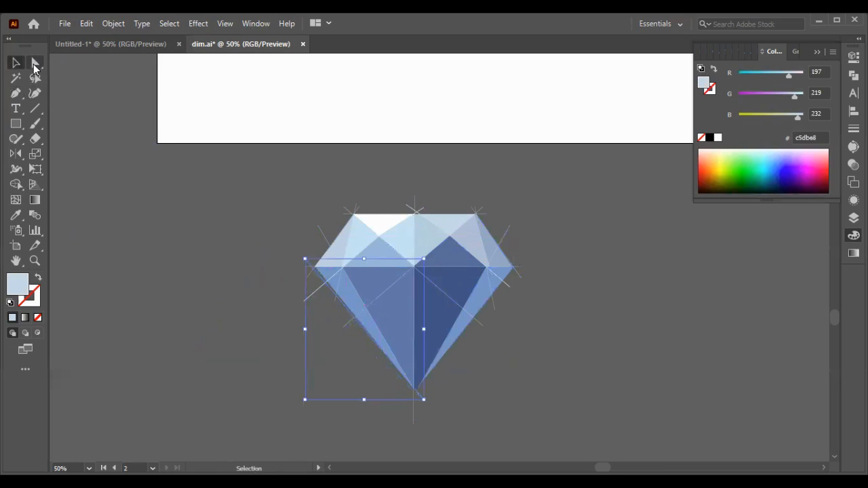
left_click(193, 201)
left_click_drag(304, 259, 305, 260)
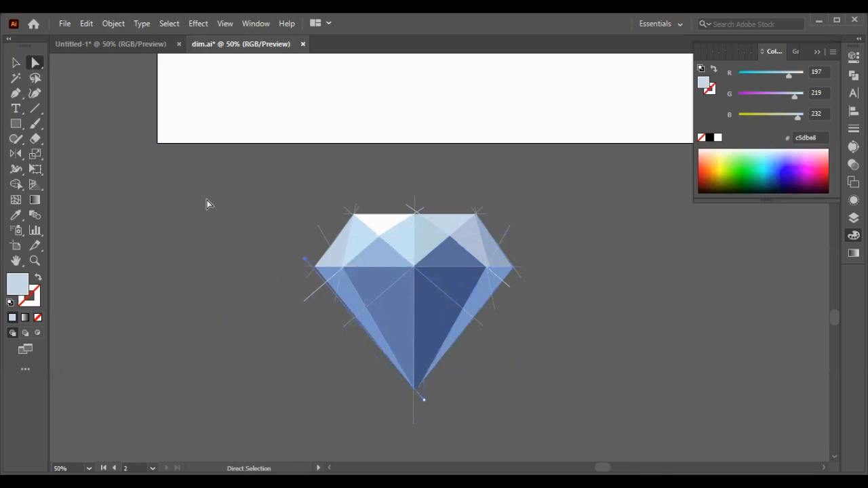
key("shift+Right")
Draw a Pen line along the lower-right outer edge, extending past the right girdle corner and bottom tip, and align its upper endpoint
left_click(15, 92)
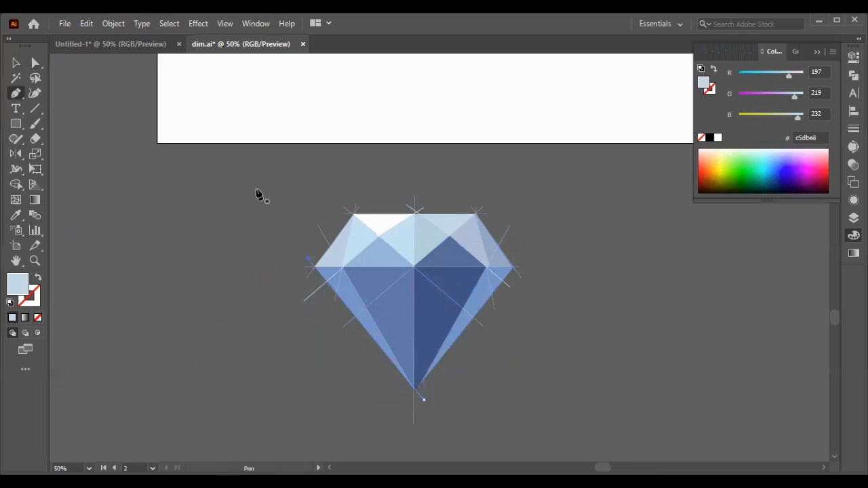
left_click(521, 259)
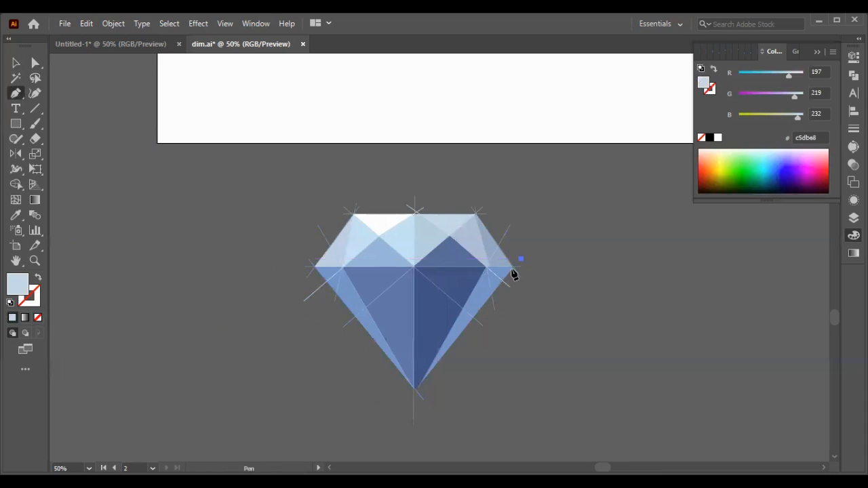
left_click(397, 412)
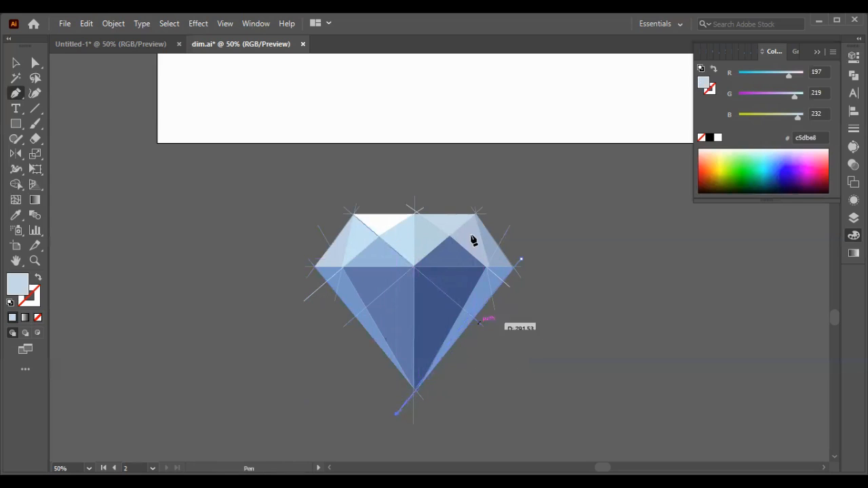
left_click(16, 62)
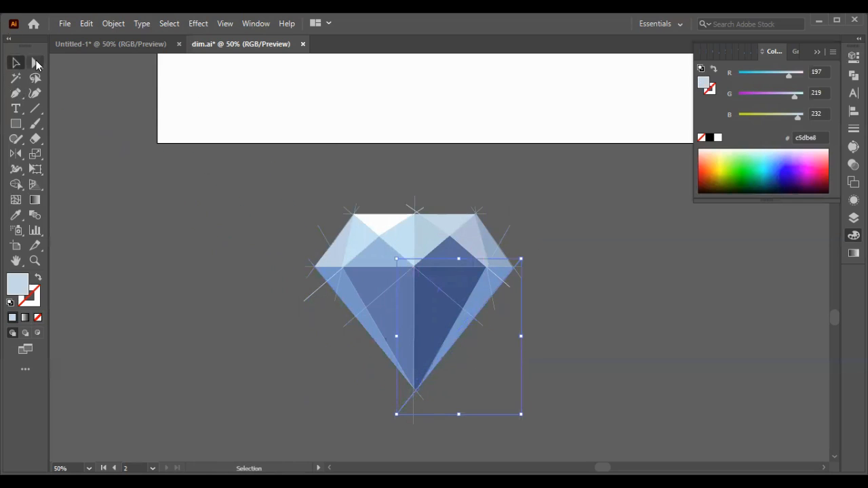
left_click(36, 62)
left_click(522, 262)
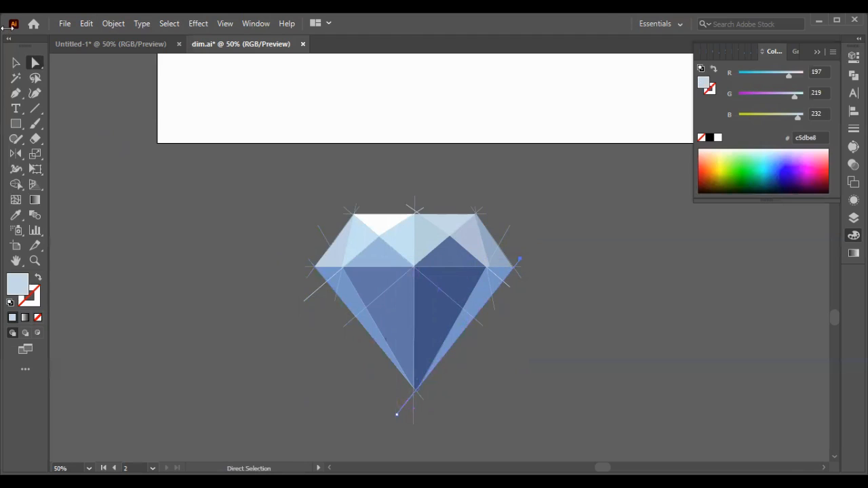
Select the coloured diamond facets and move them to the left of the line drawing as a colour reference
left_click(16, 62)
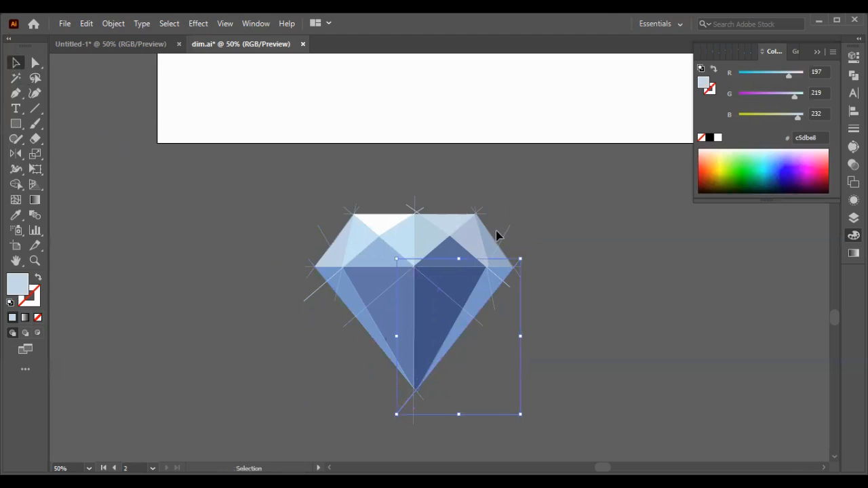
left_click(379, 255)
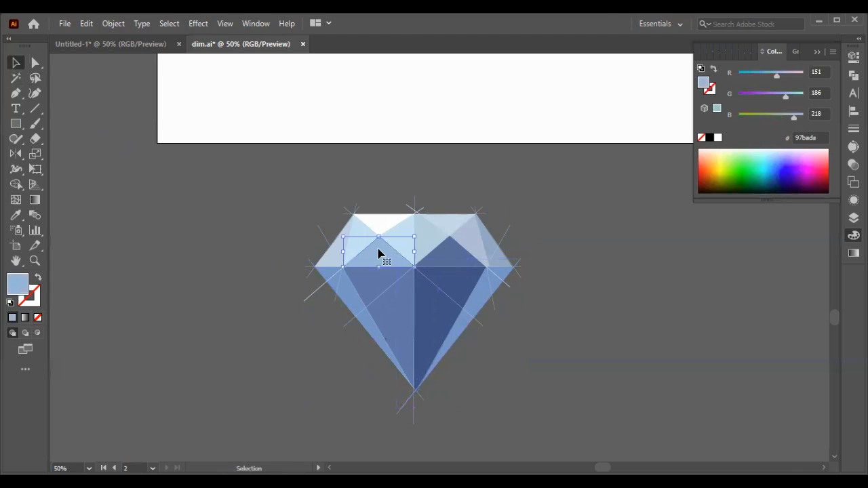
left_click(435, 253, "shift")
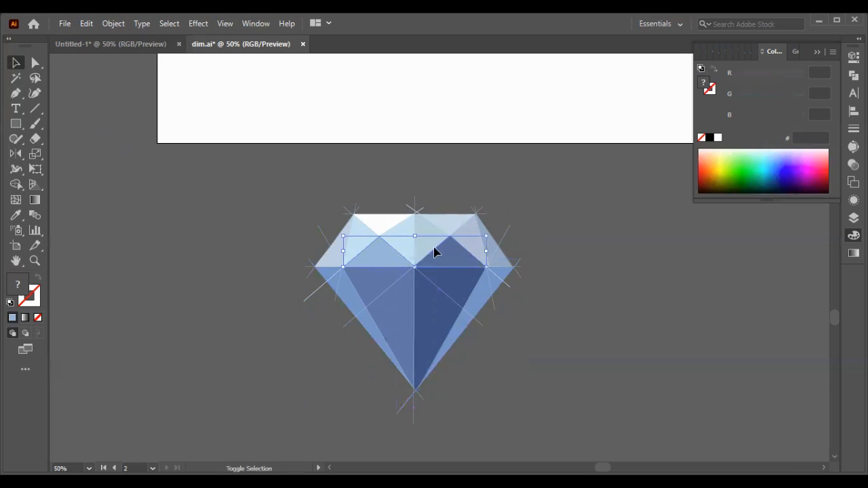
left_click(403, 229, "shift")
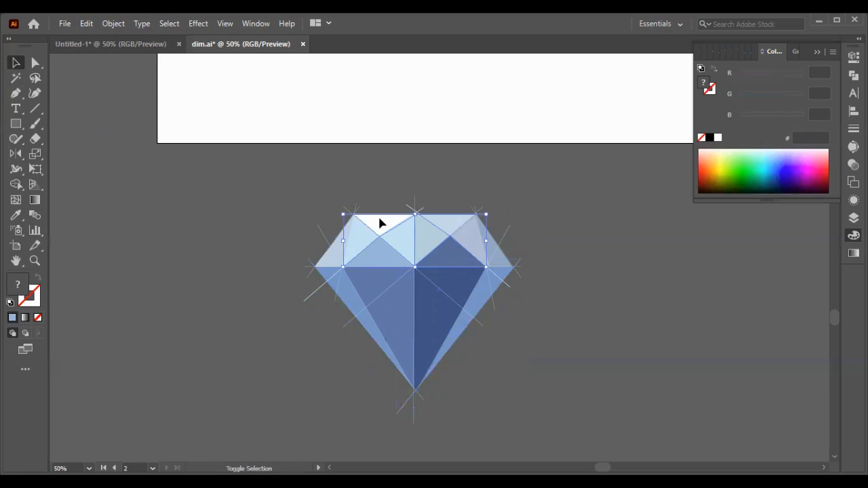
left_click(327, 265, "shift")
left_click(498, 266, "shift")
left_click(474, 295, "shift")
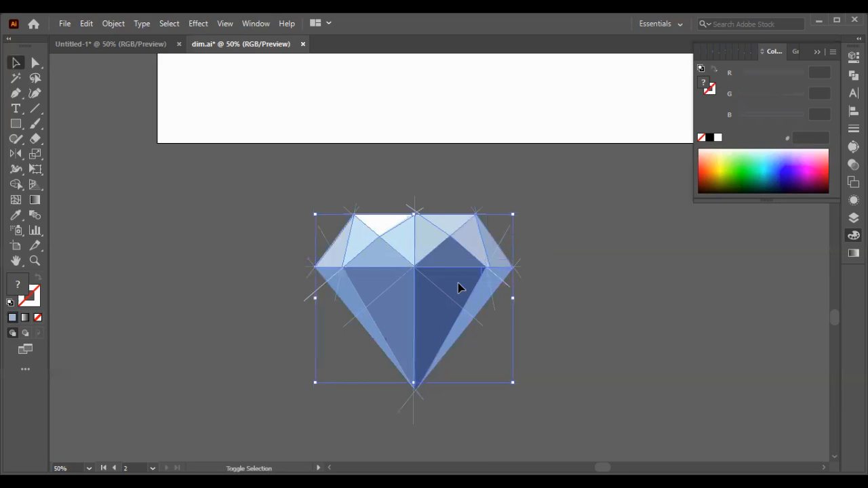
left_click(457, 289, "shift")
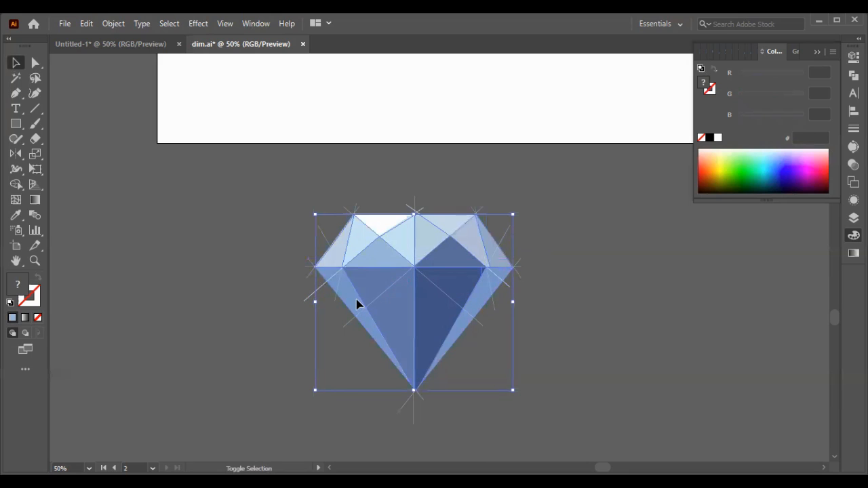
left_click_drag(368, 287, 131, 256)
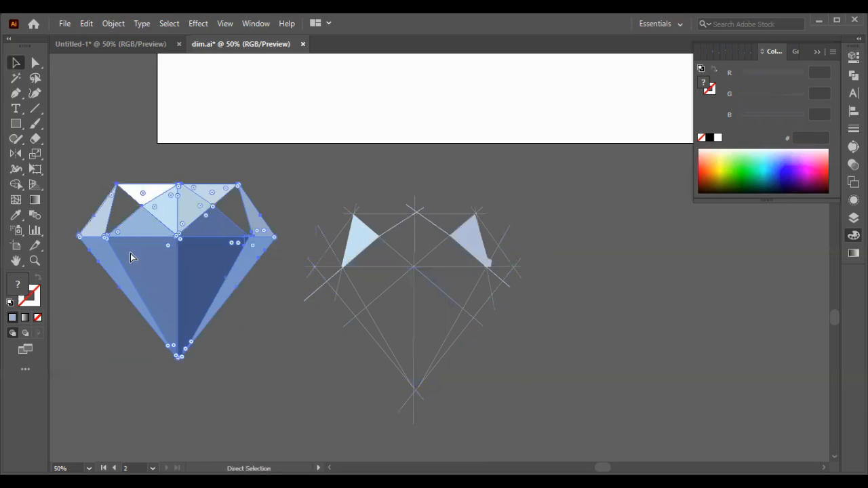
key("ctrl+z")
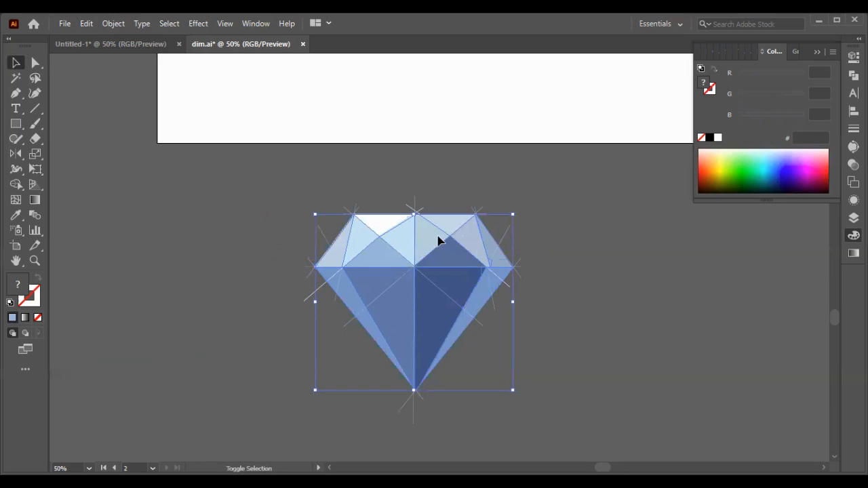
left_click_drag(357, 237, 89, 226)
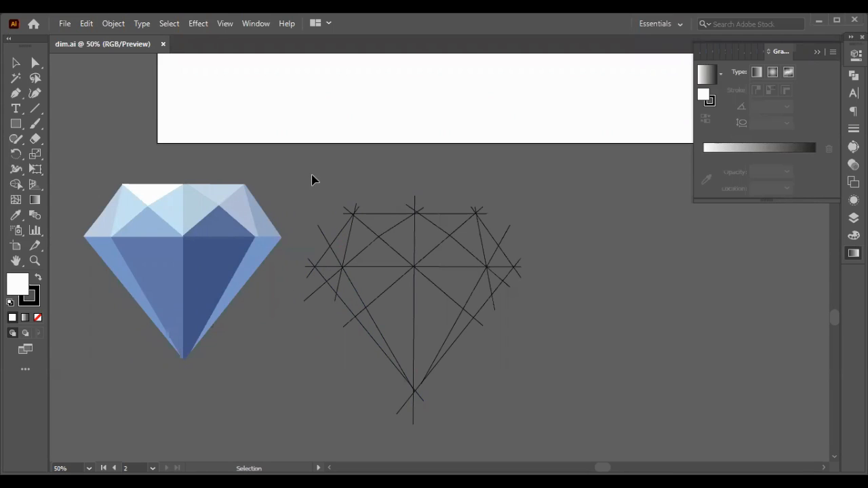
Select all the guide lines and use Shape Builder to form the outer facets along both sides of the diamond
key("ctrl+a")
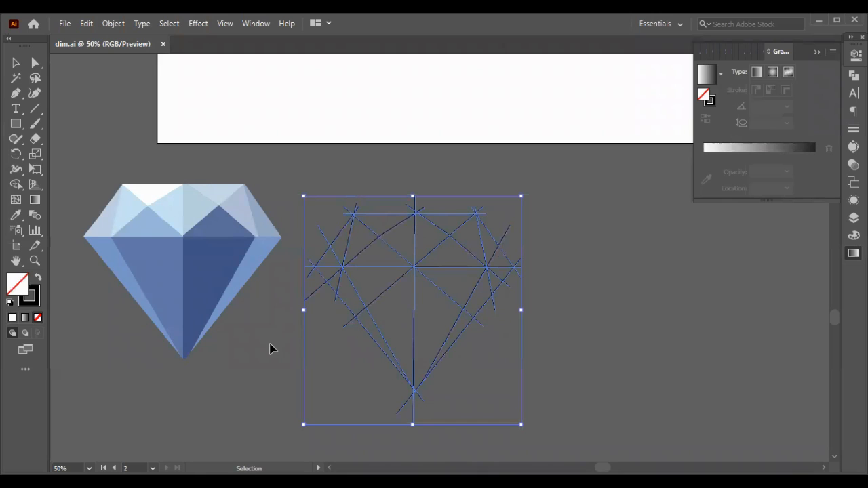
left_click(223, 354)
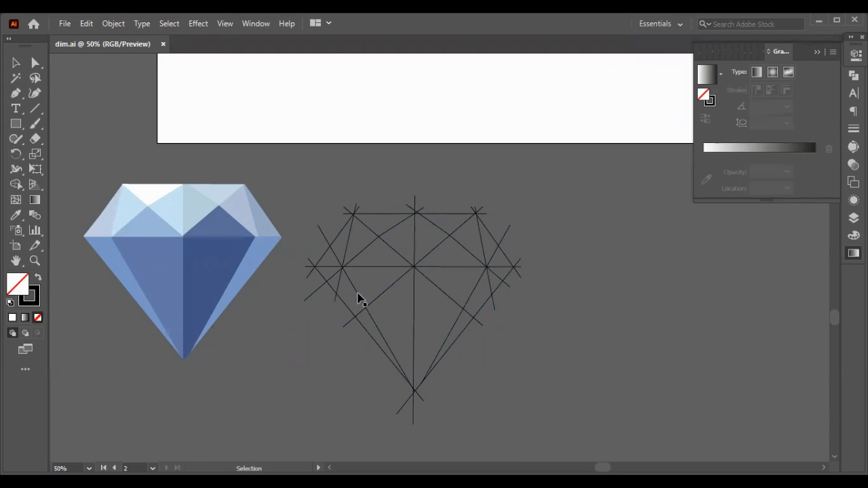
key("ctrl+a")
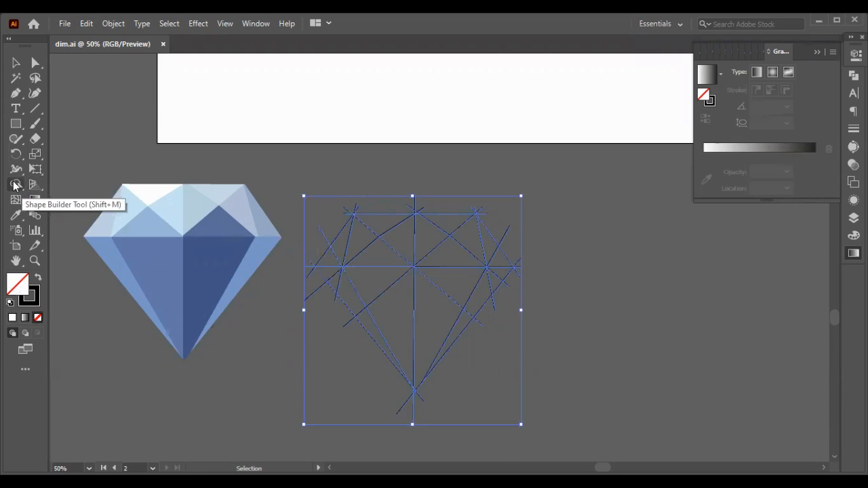
left_click(16, 184)
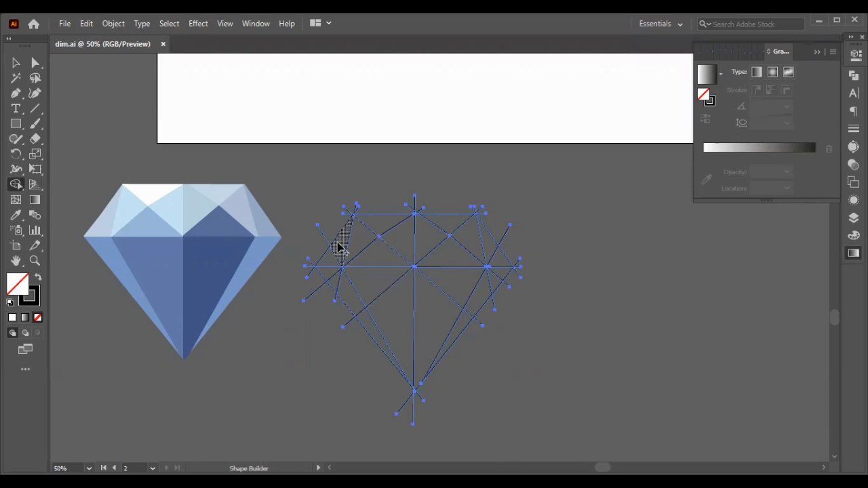
mouse_move(339, 247)
left_mouse_down()
mouse_move(332, 256)
mouse_move(358, 314)
mouse_move(414, 343)
mouse_move(474, 295)
left_mouse_up()
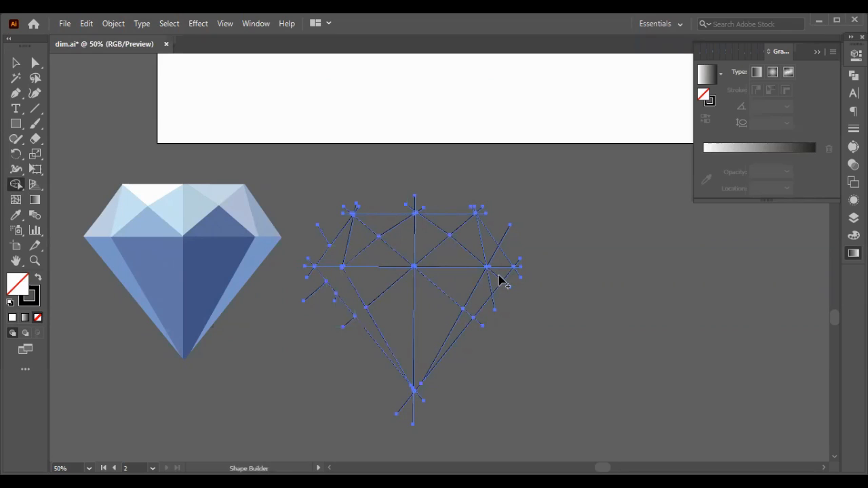
left_click_drag(501, 281, 468, 319)
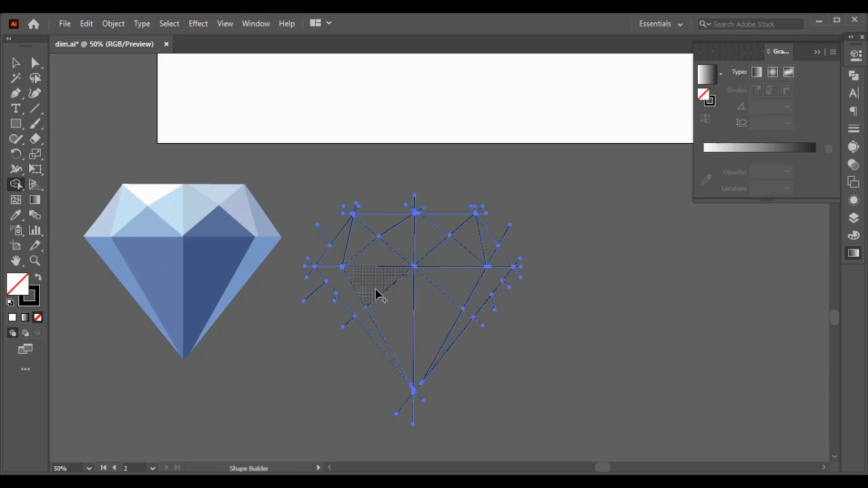
Merge the split areas of the two large lower facets and form the crown facets with Shape Builder, leaving nothing selected
left_click(389, 305)
left_click(446, 299)
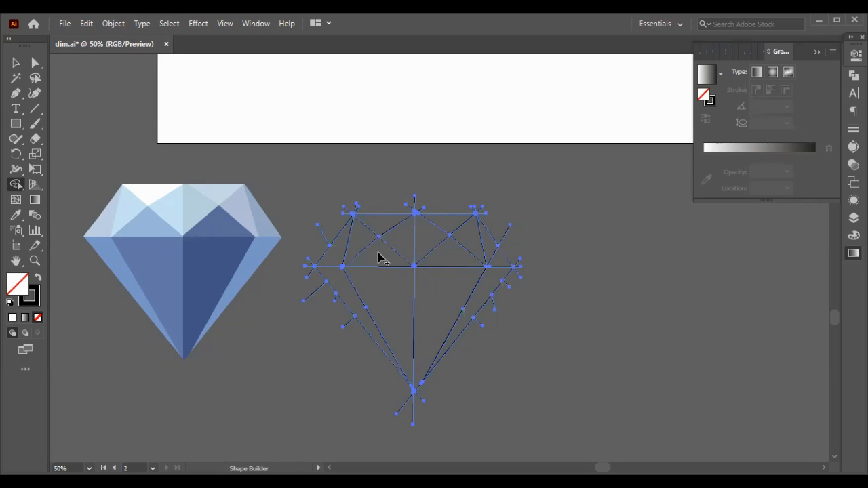
left_click_drag(378, 256, 483, 254)
left_click(493, 252)
left_click(17, 64)
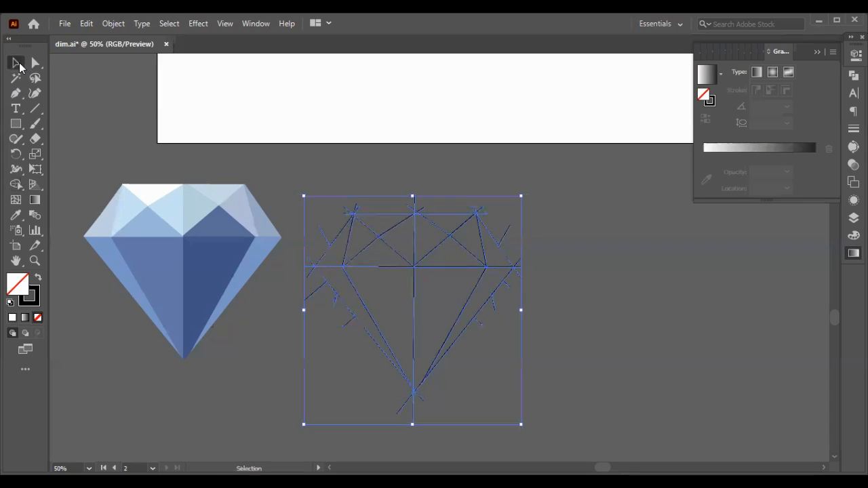
left_click(247, 410)
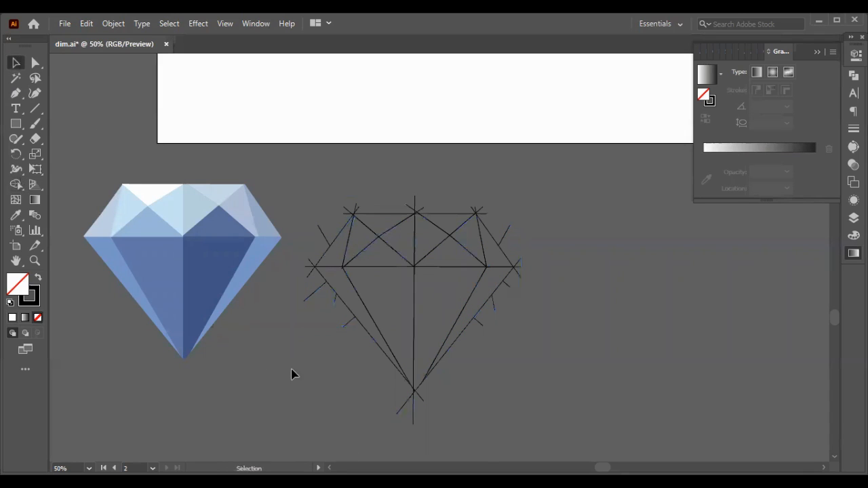
Fill the right central lower facet with the dark blue sampled from the matching facet of the reference diamond
left_click(484, 271)
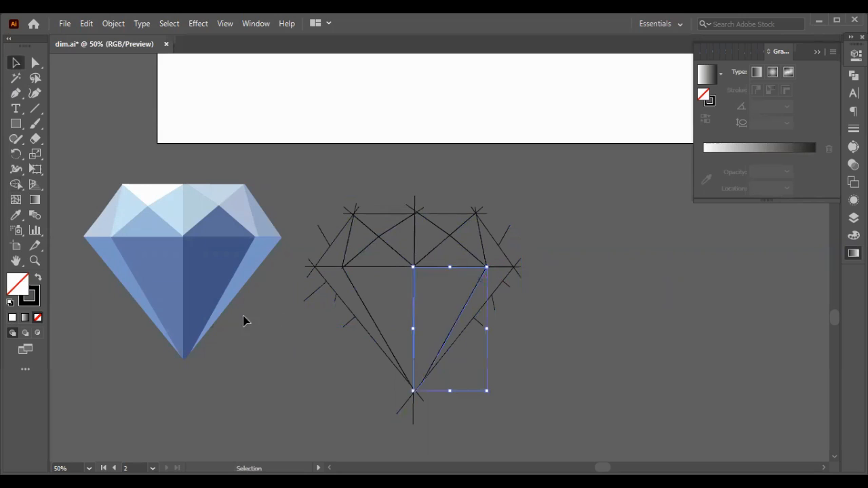
left_click(15, 216)
left_click(237, 257)
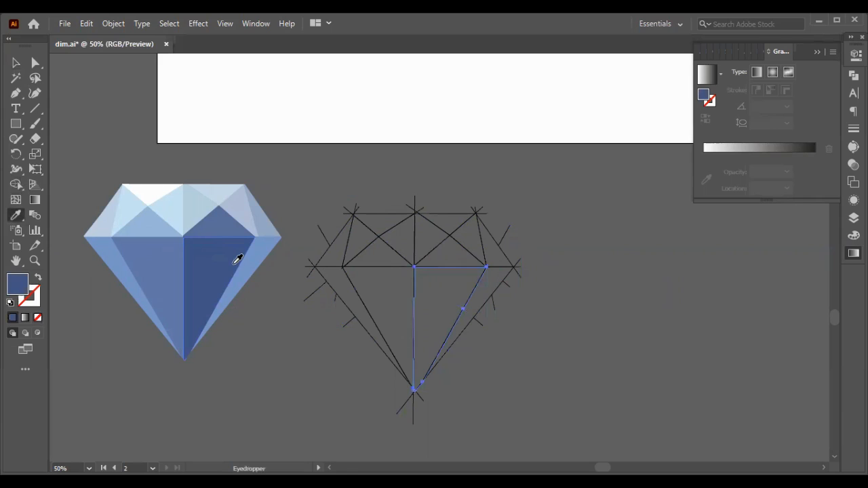
Fill the left central lower facet with the medium blue sampled from the matching facet of the reference diamond
left_click(15, 62)
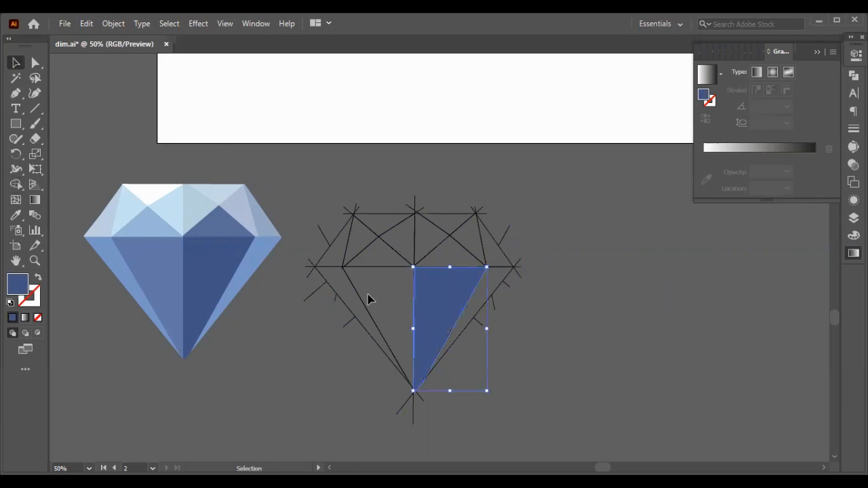
left_click(347, 281)
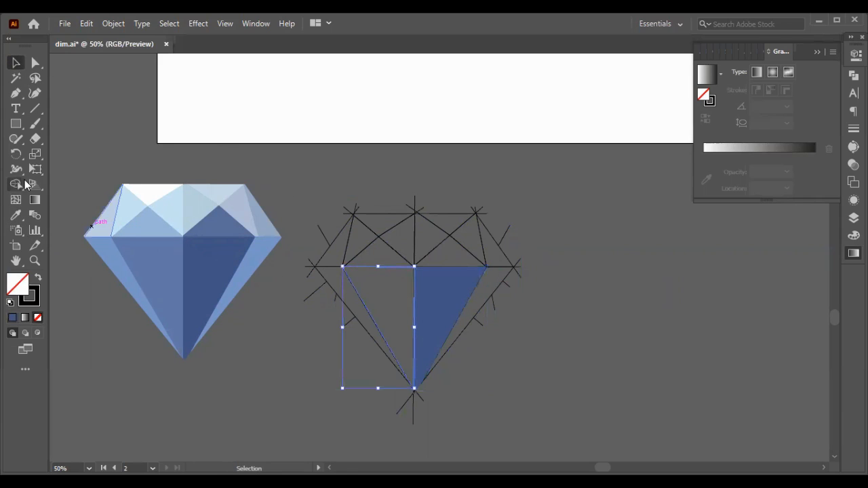
left_click(20, 217)
left_click(147, 258)
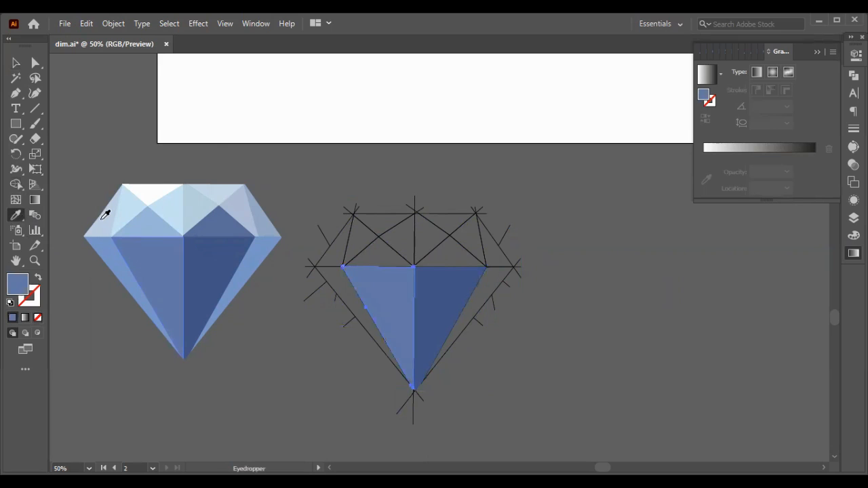
Fill both narrow outer lower facets with the light blue sampled from the matching outer lower facet of the reference diamond
left_click(18, 64)
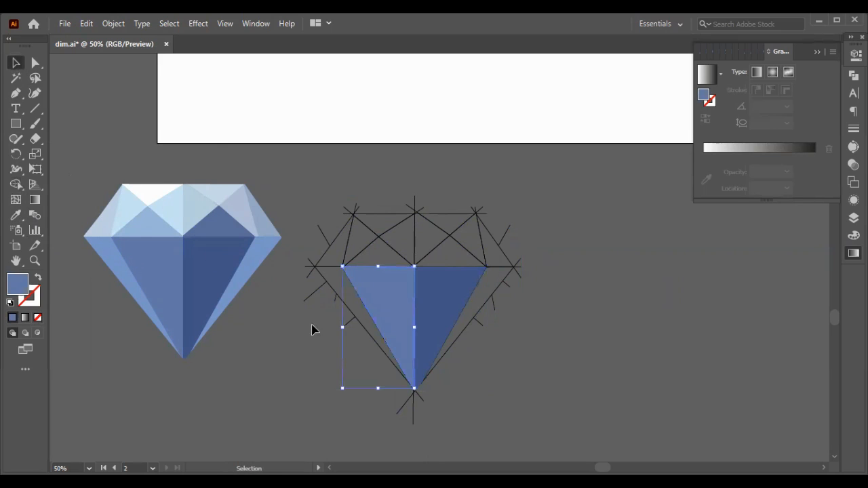
left_click(326, 280)
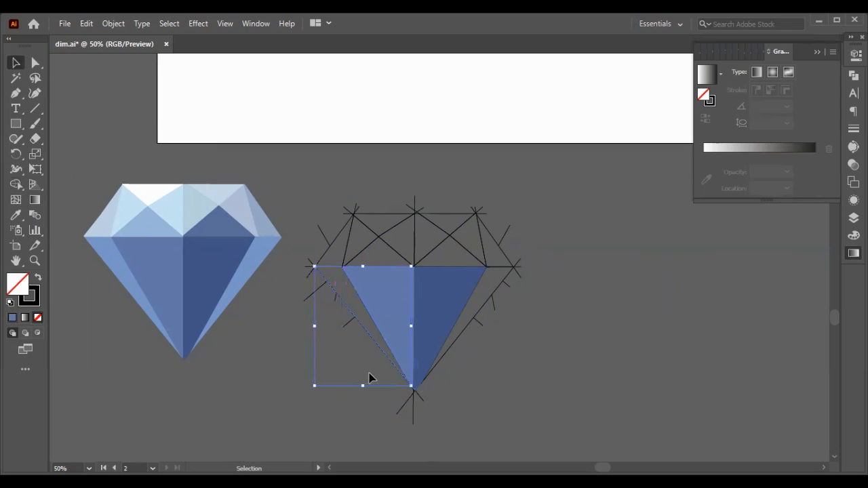
left_click(446, 414)
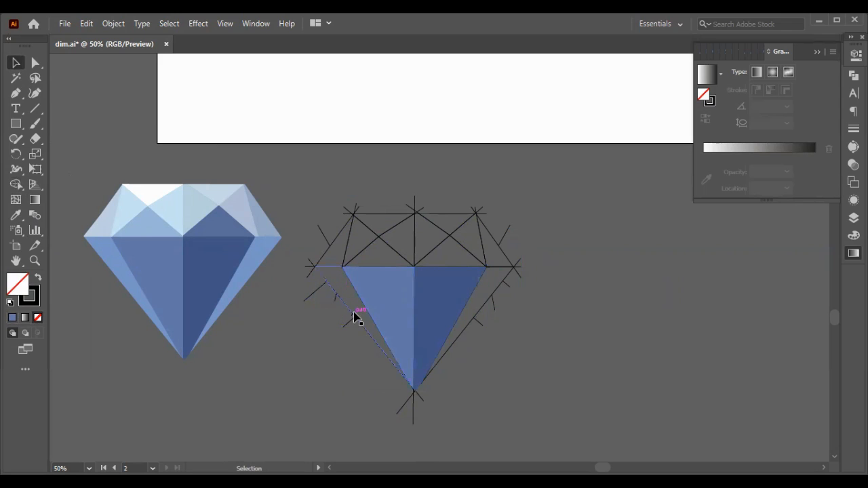
left_click(354, 315)
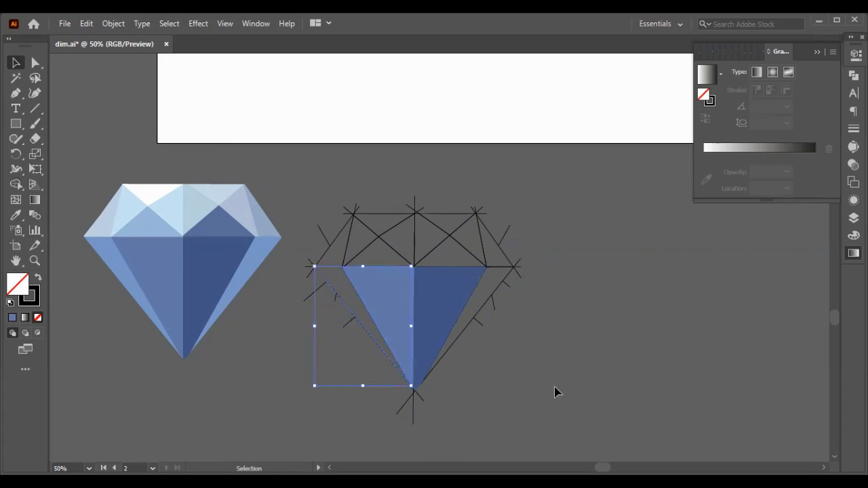
left_click(474, 317, "shift")
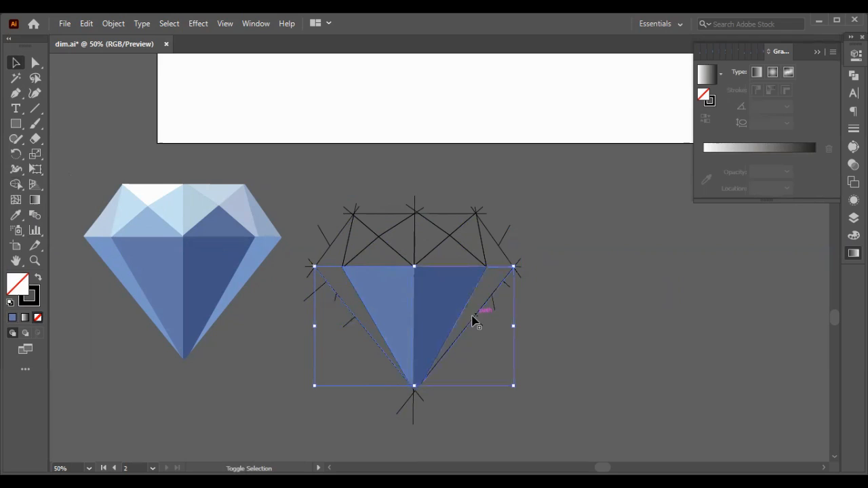
left_click(15, 215)
left_click(103, 245)
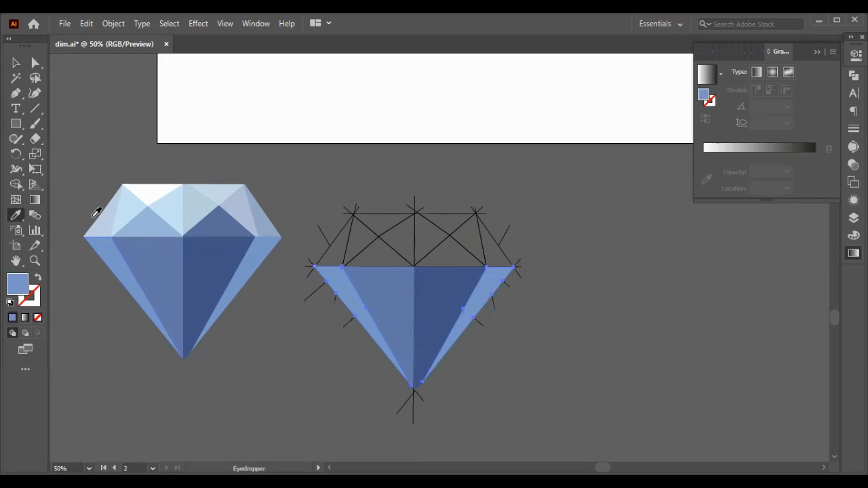
Fill the left outermost crown facet with the pale grey-blue sampled from the matching facet of the reference diamond
left_click(16, 64)
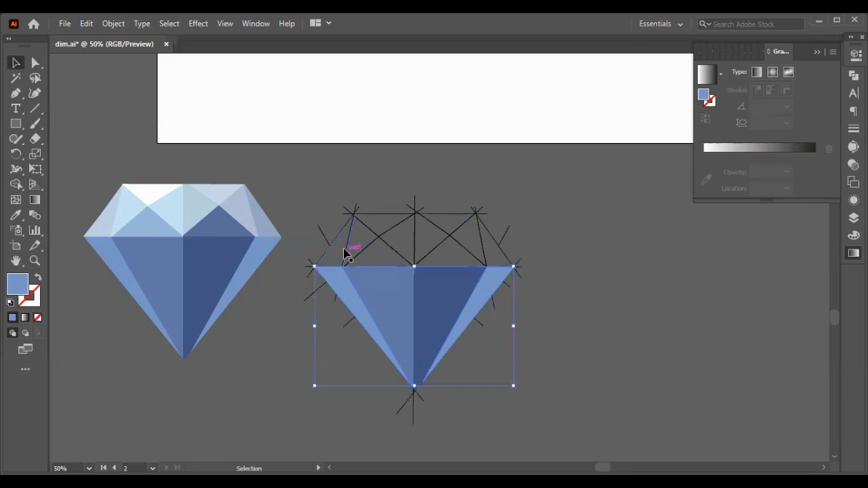
left_click(344, 253)
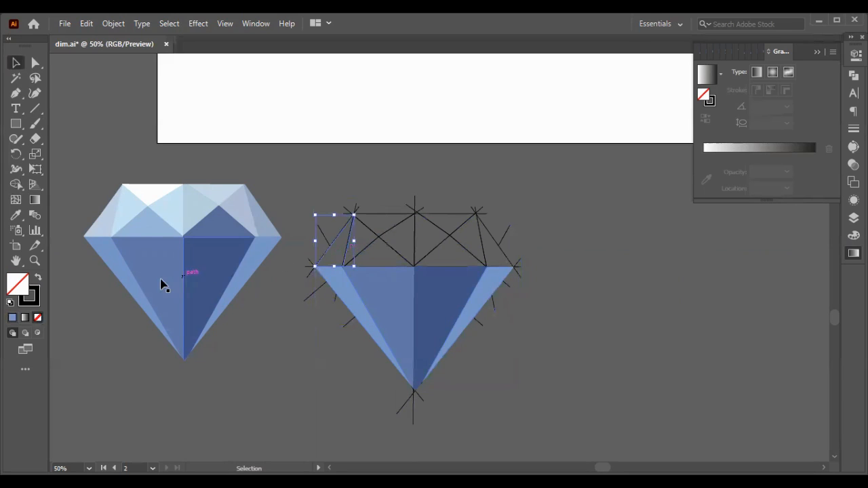
left_click(15, 215)
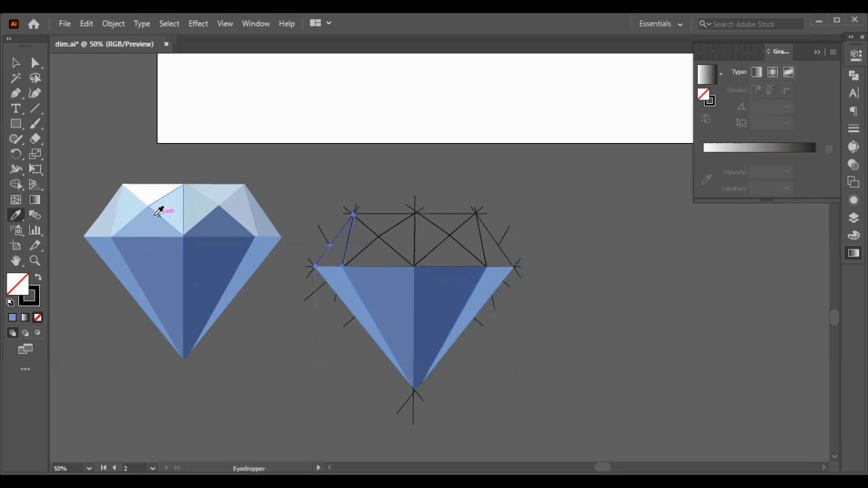
left_click(102, 220)
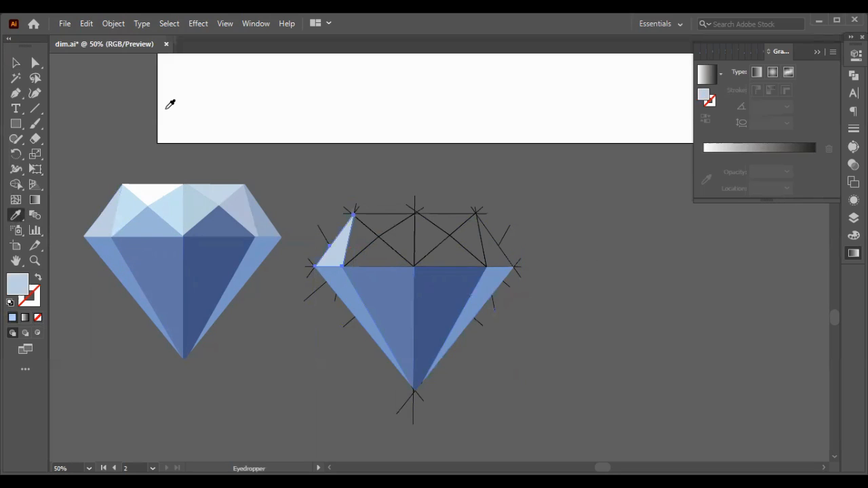
Fill the right outermost crown facet with the lavender-blue sampled from the reference diamond's right inner crown facet
left_click(14, 64)
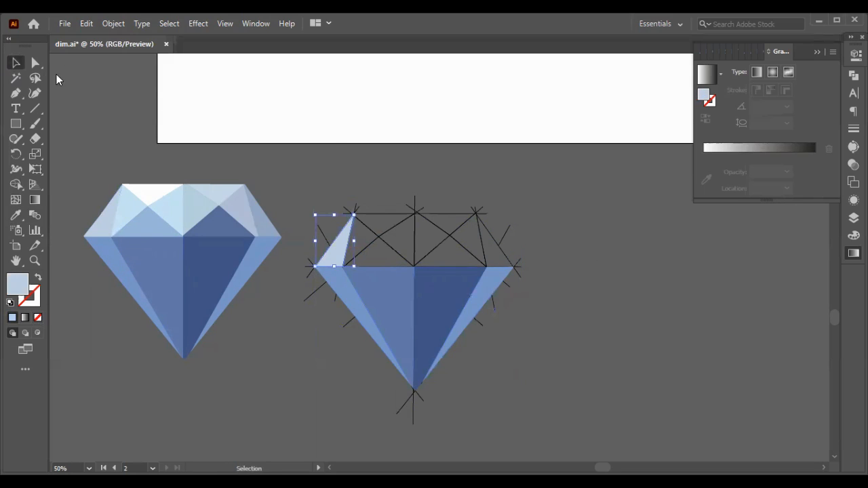
left_click(500, 246)
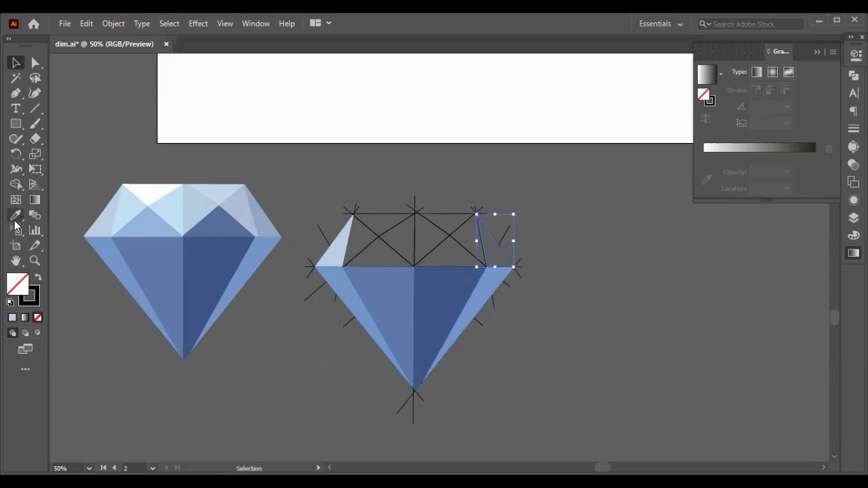
left_click(16, 217)
left_click(242, 210)
Fill the left inner crown facet, beside the outermost one, with the light sky blue sampled from the reference diamond
left_click(17, 64)
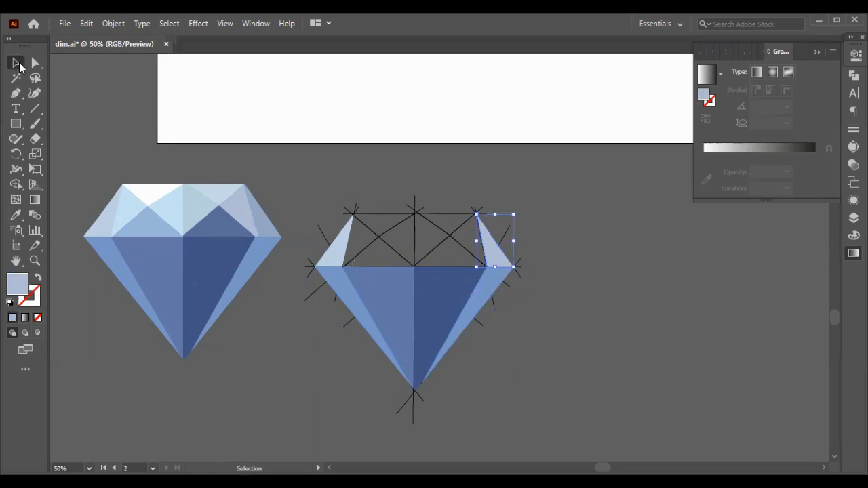
left_click(372, 233)
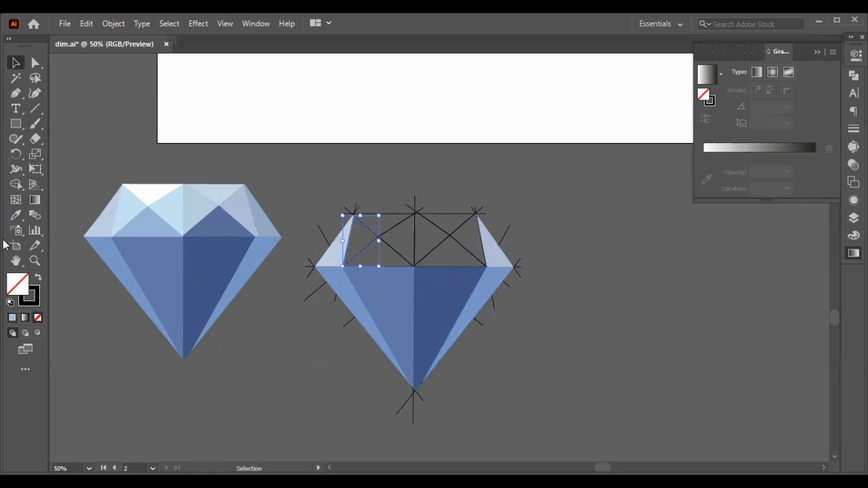
left_click(16, 215)
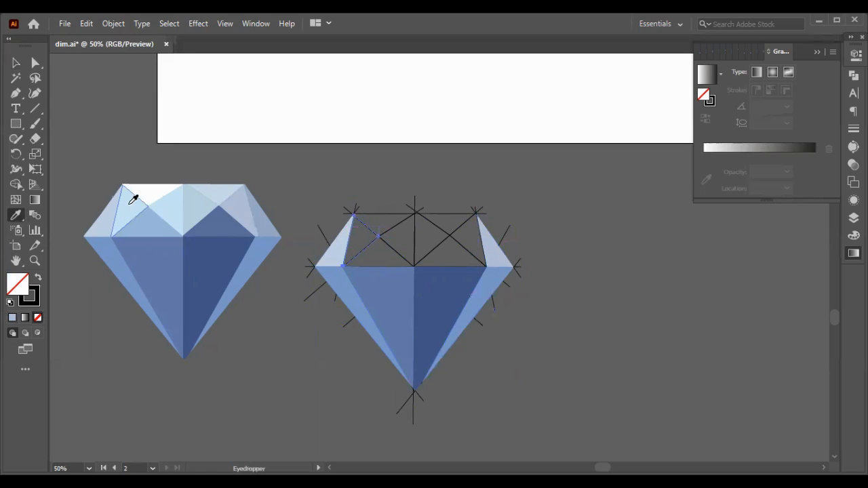
left_click(131, 201)
Fill the right inner crown facet with the lavender-blue sampled from the matching reference facet, leaving nothing selected
left_click(16, 63)
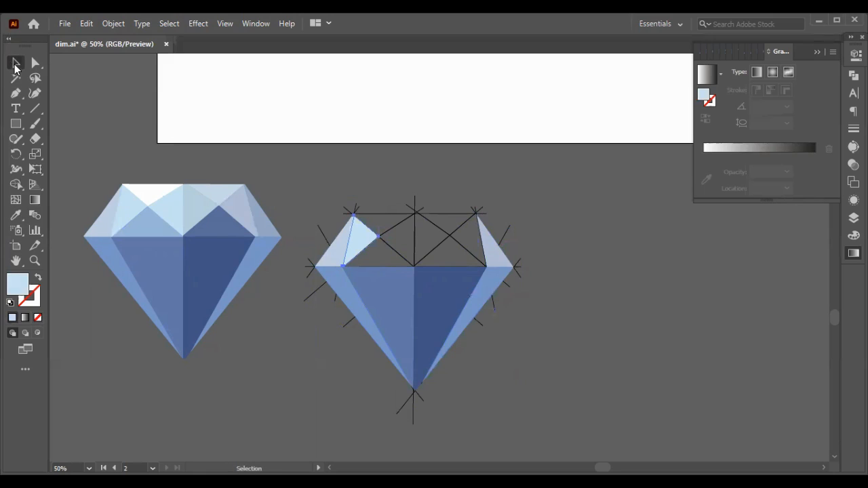
left_click(477, 238)
left_click(17, 216)
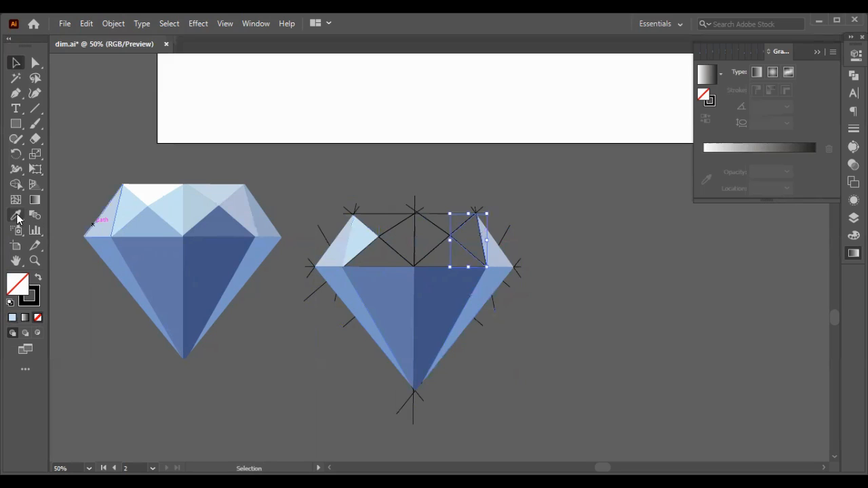
left_click(16, 216)
left_click(249, 202)
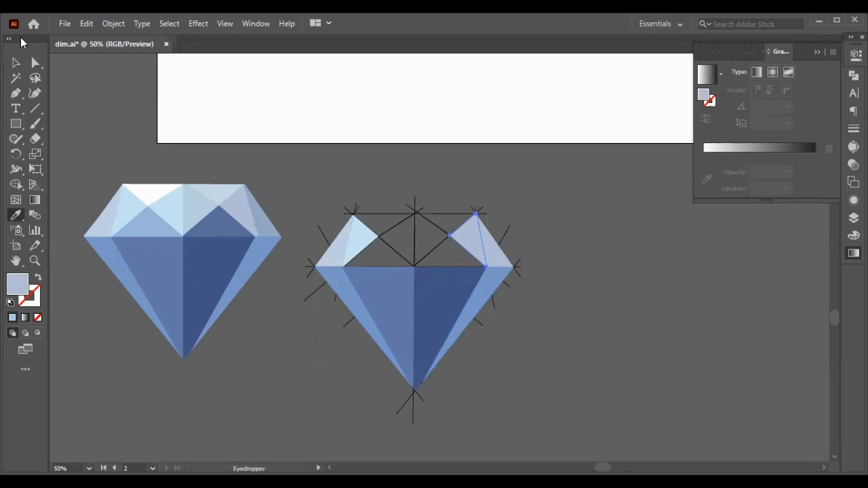
left_click(16, 62)
left_click(273, 352)
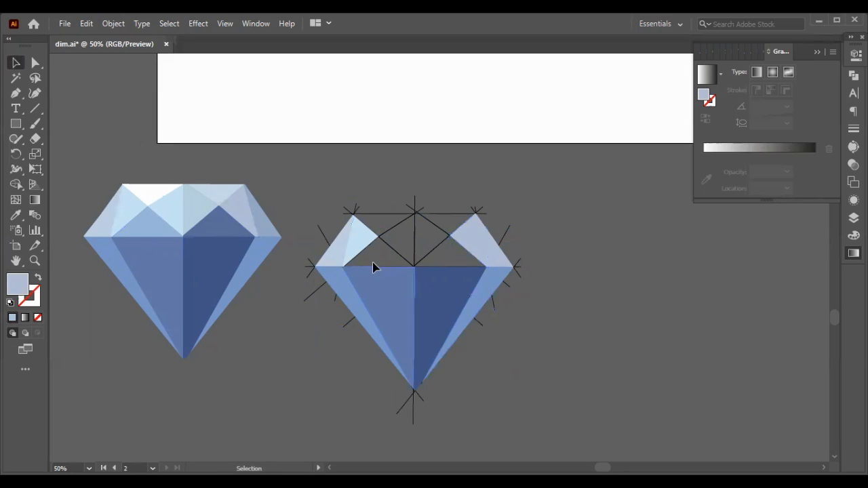
Fill the crown triangle just left of the vertical centre line with the light blue sampled from the matching reference facet
left_click(392, 229)
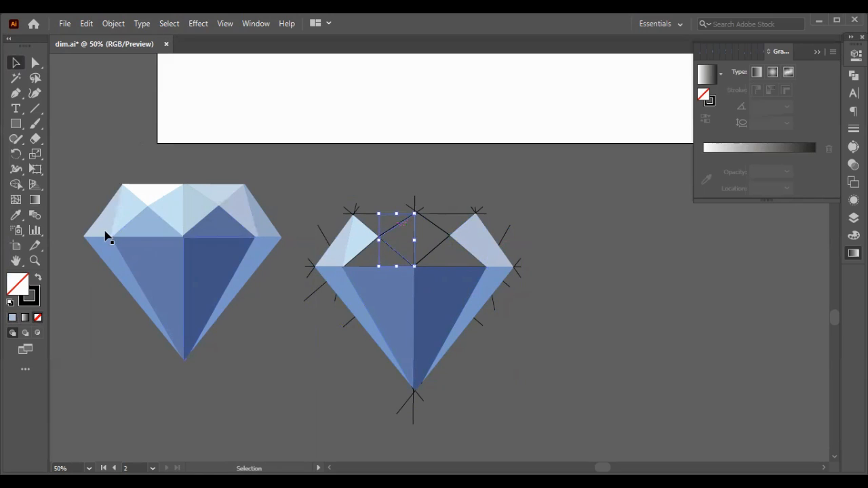
left_click(15, 216)
left_click(175, 202)
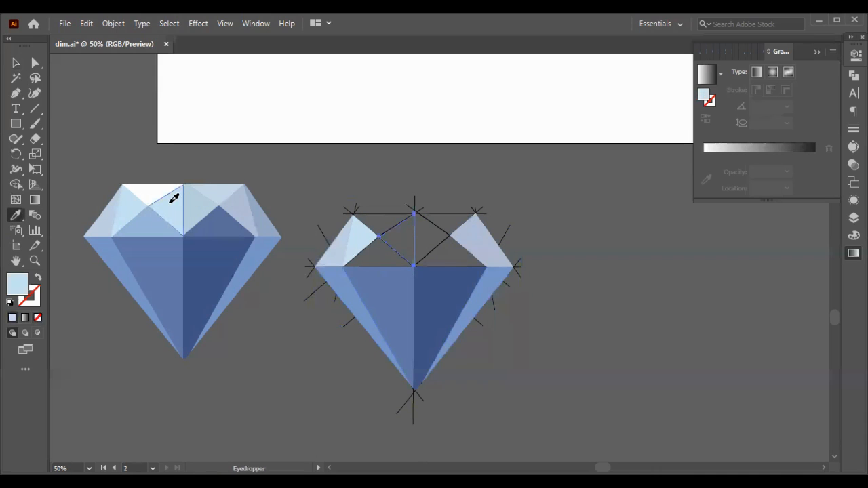
Fill the left bottom crown triangle, resting on the girdle line, with the mid-light blue sampled from the matching reference facet
left_click(15, 62)
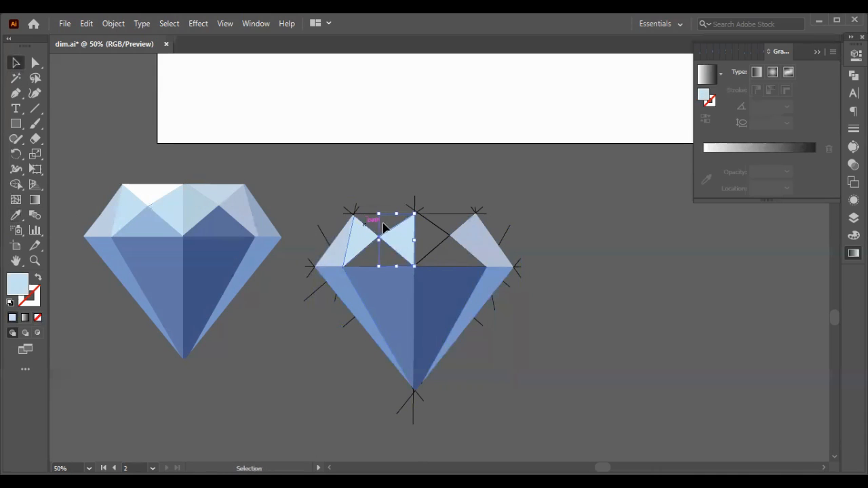
left_click(364, 251)
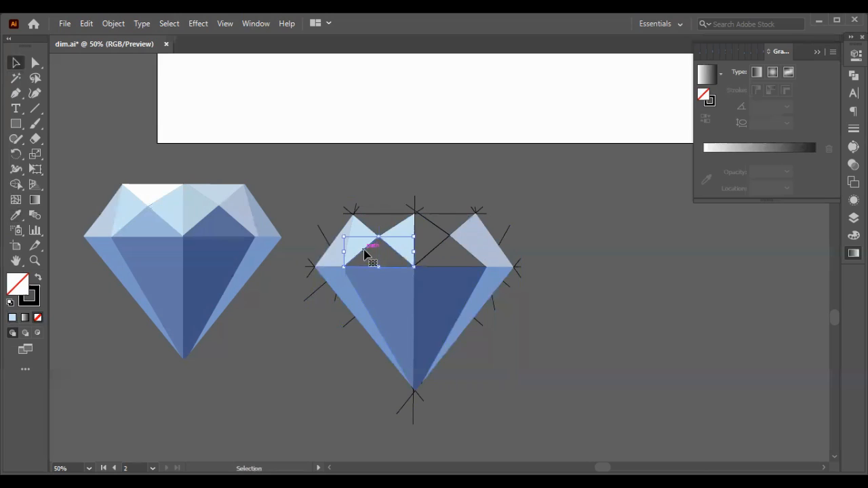
left_click(15, 215)
left_click(149, 213)
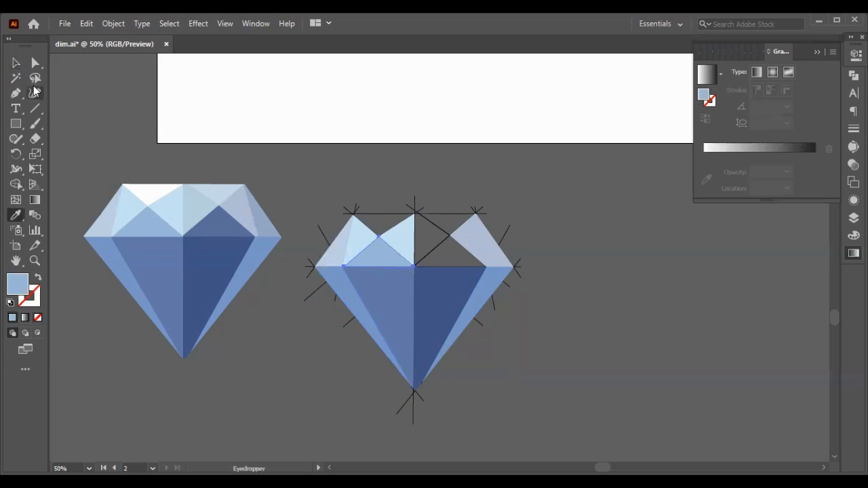
Fill the crown triangle just right of the vertical centre line with the pale grey-blue sampled from the matching reference facet
left_click(17, 62)
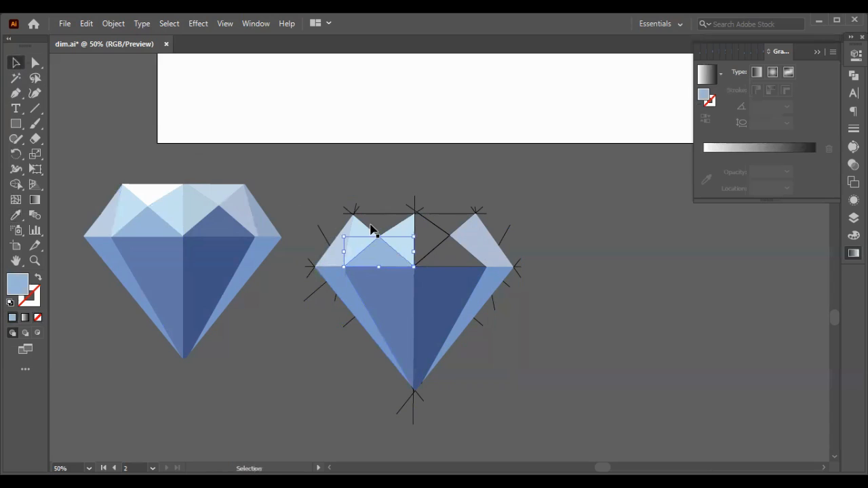
left_click(434, 250)
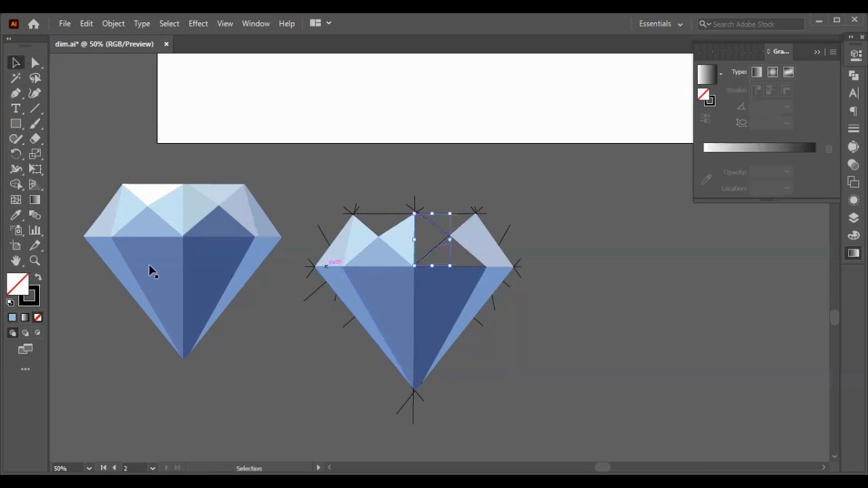
left_click(15, 216)
left_click(208, 210)
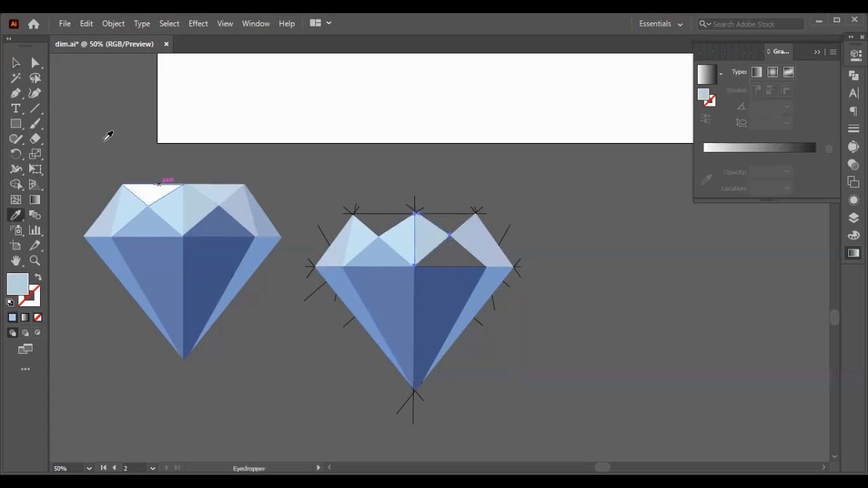
Recolour the right outermost crown facet with the darker grey-blue sampled from the matching reference facet, leaving nothing selected
left_click(16, 62)
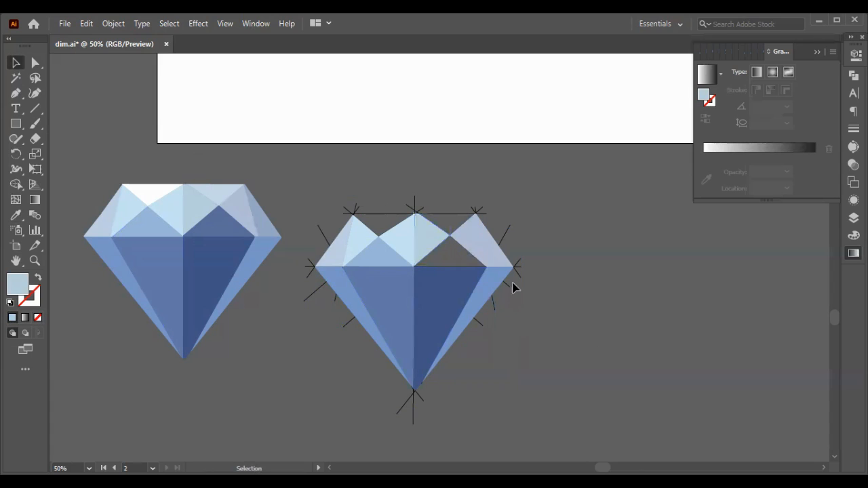
left_click(494, 257)
left_click(16, 215)
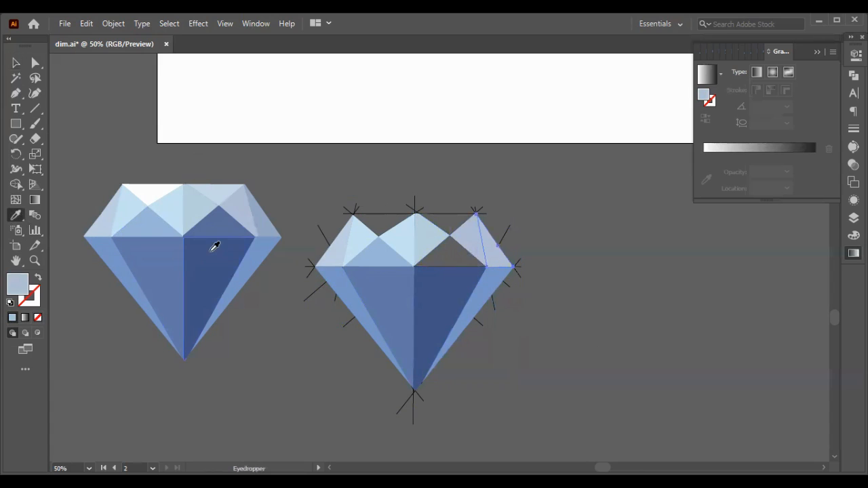
left_click(270, 219)
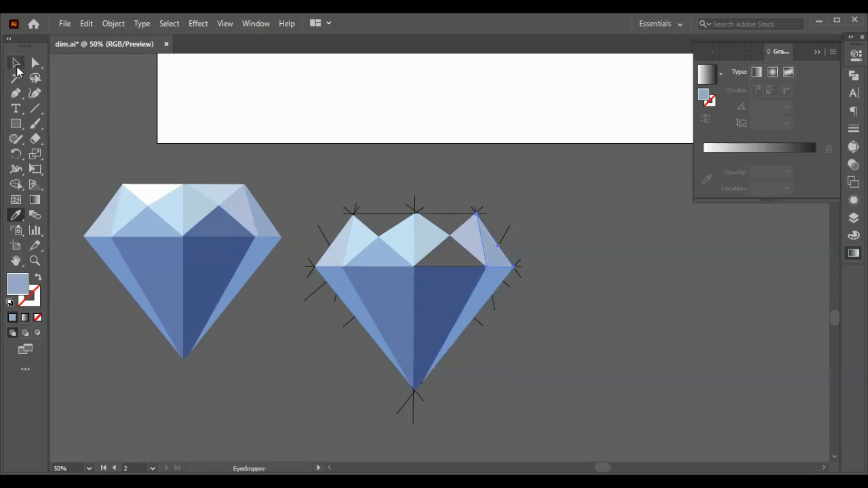
left_click(15, 62)
left_click(306, 362)
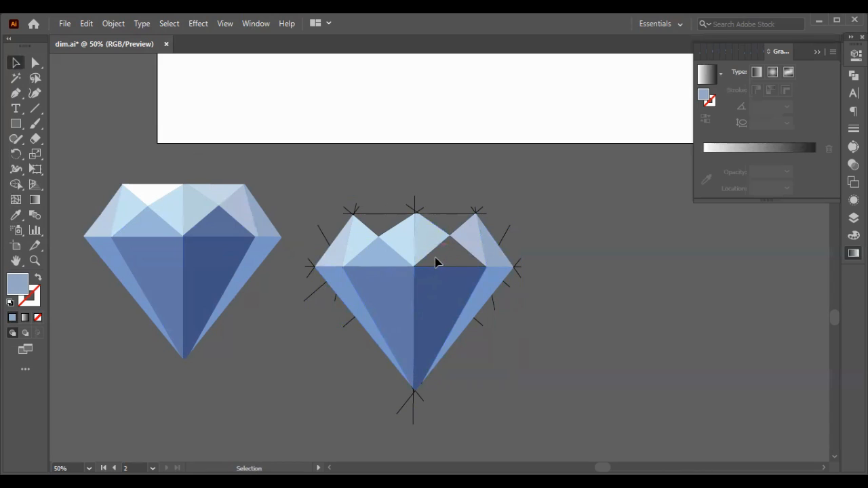
left_click(449, 245)
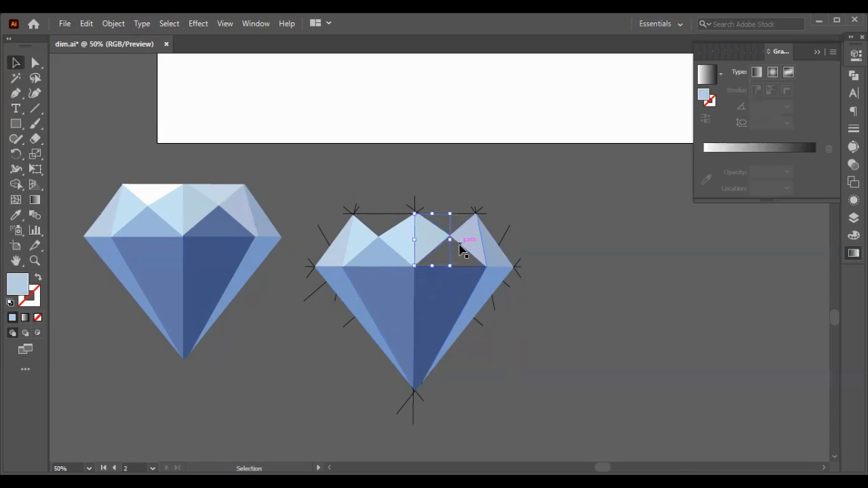
left_click(461, 263)
key("Delete")
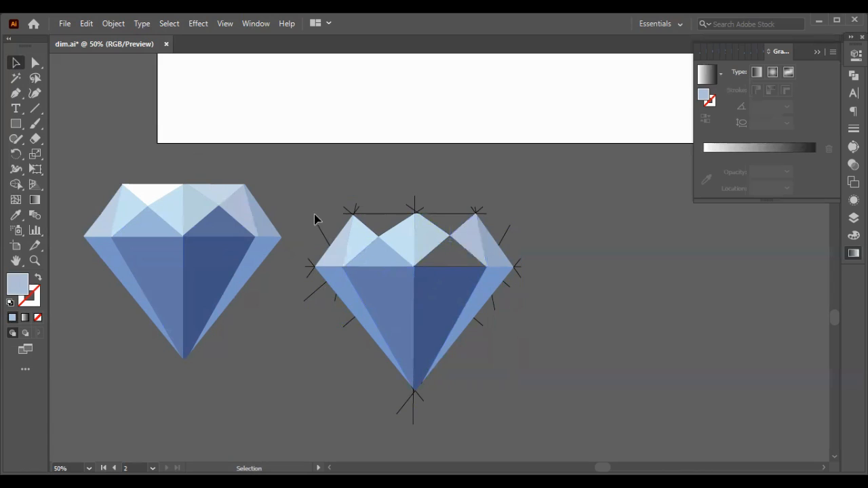
Select the whole new diamond and form the missing right bottom crown triangle with Shape Builder
left_click_drag(299, 195, 573, 401)
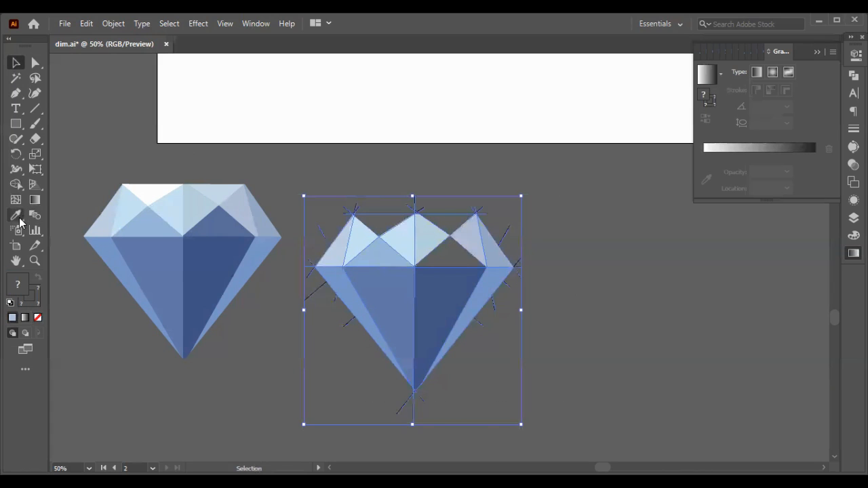
left_click(16, 183)
left_click(452, 257)
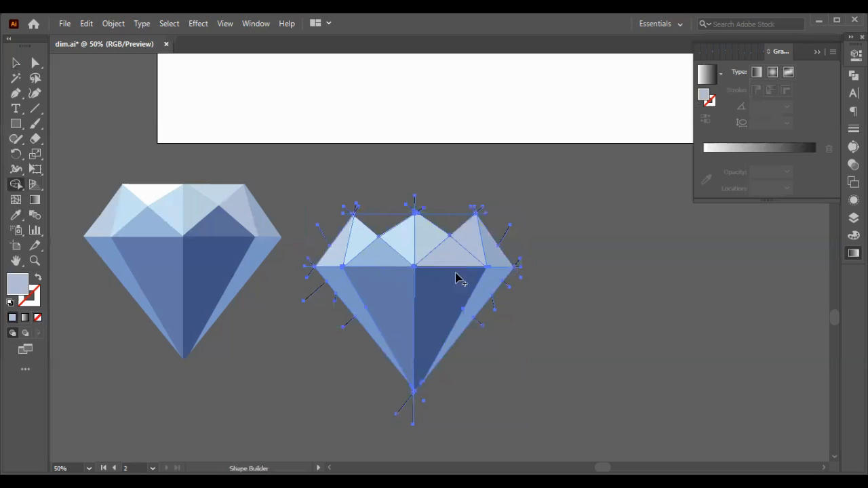
Fill the right bottom crown triangle, resting on the girdle line, with the dark blue sampled from the matching reference facet
left_click(19, 65)
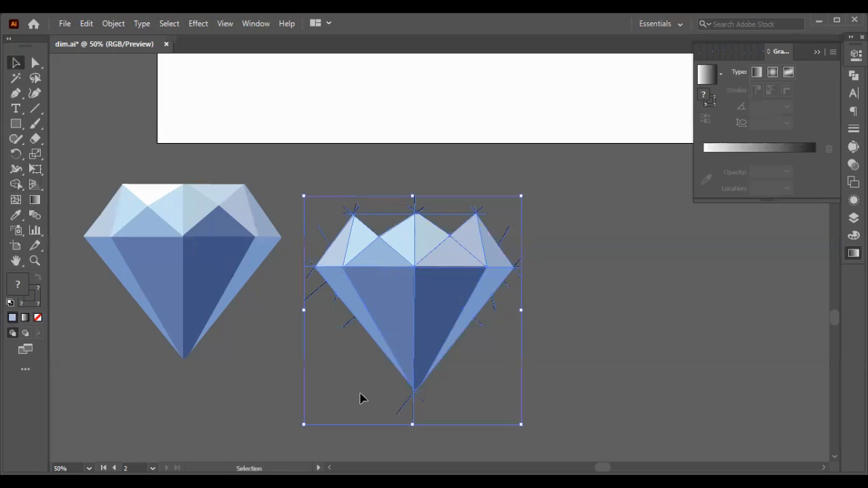
left_click(448, 246)
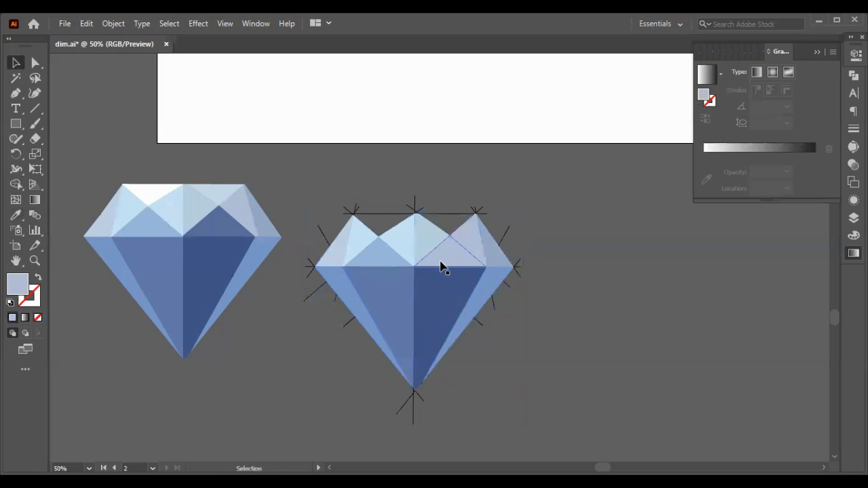
left_click(15, 214)
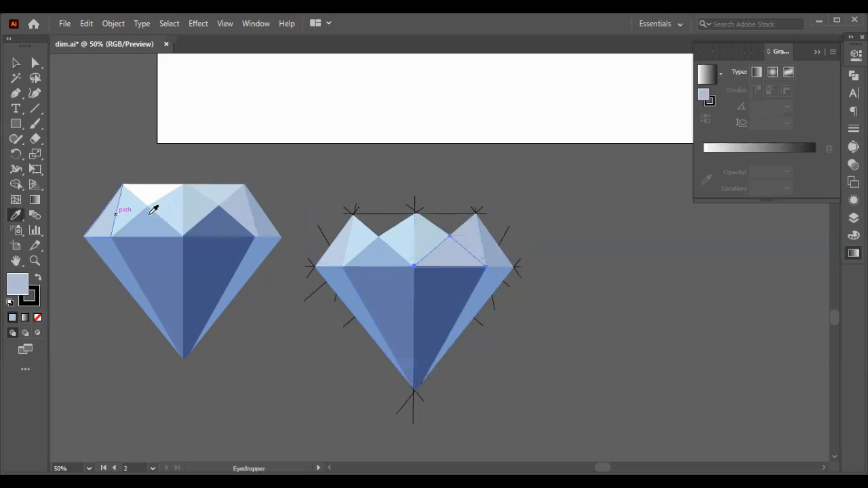
left_click(214, 218)
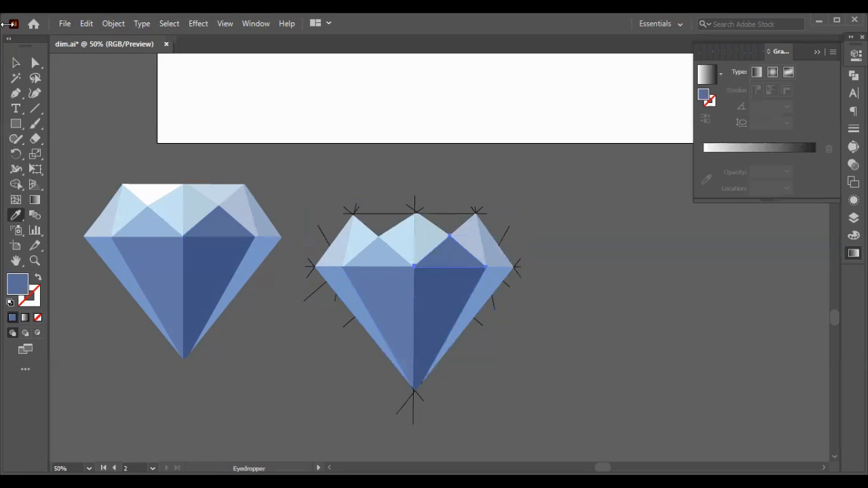
left_click(15, 62)
Fill the left inverted triangle along the crown's top edge with the white sampled from the matching reference facet
left_click(450, 261)
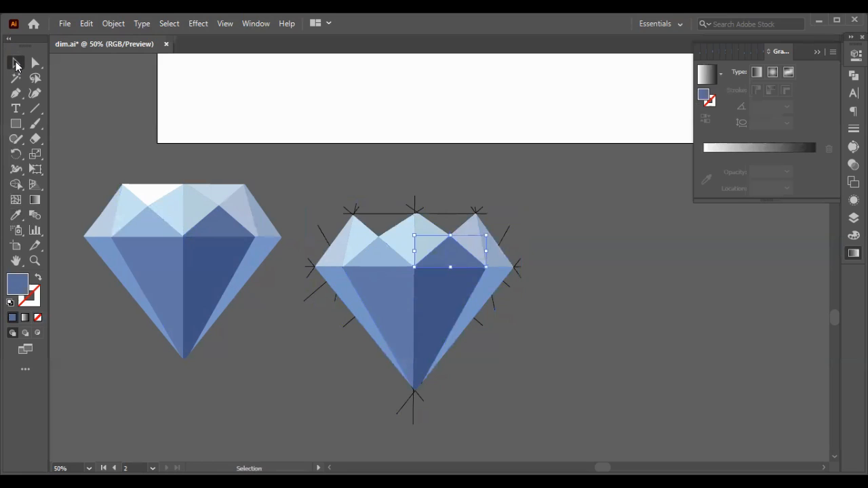
left_click(368, 225)
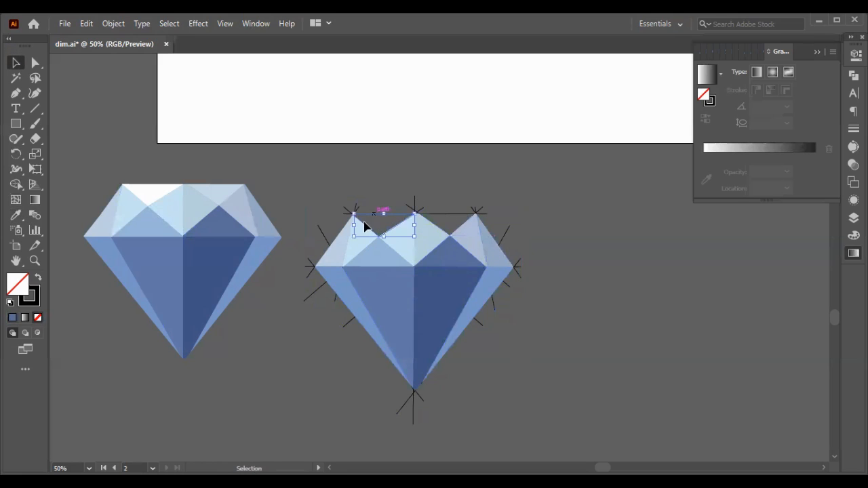
left_click(15, 215)
left_click(143, 186)
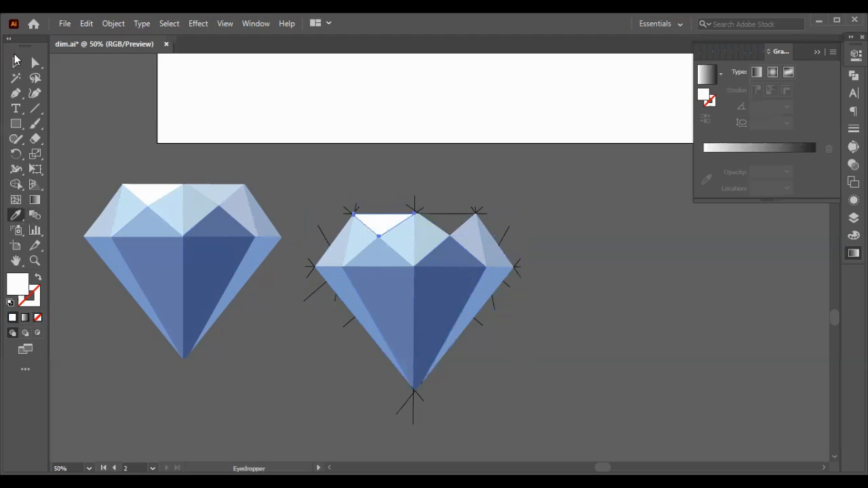
Fill the right inverted triangle along the crown's top edge with the pale blue sampled from the matching reference facet, leaving nothing selected
left_click(15, 63)
left_click(434, 218)
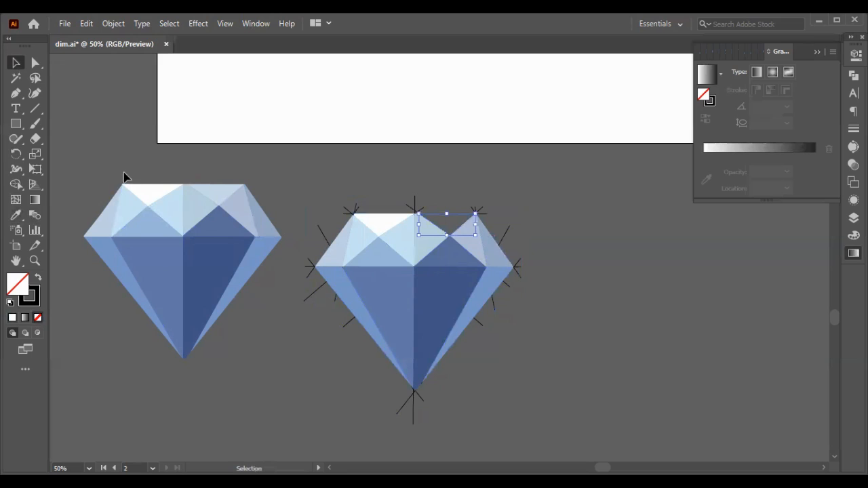
left_click(15, 214)
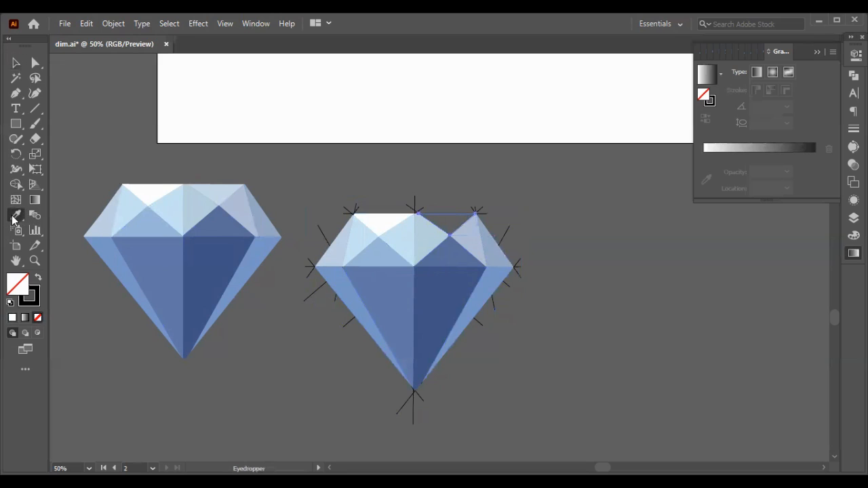
left_click(212, 189)
key("v")
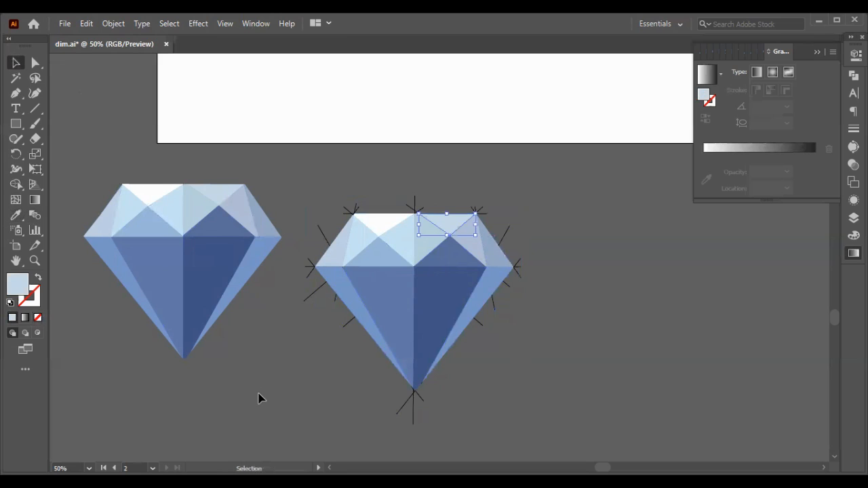
left_click(306, 295)
Move the whole reference diamond up and left, away from the new diamond, and select the stray guide line at the new diamond's lower-left edge
left_click(209, 263)
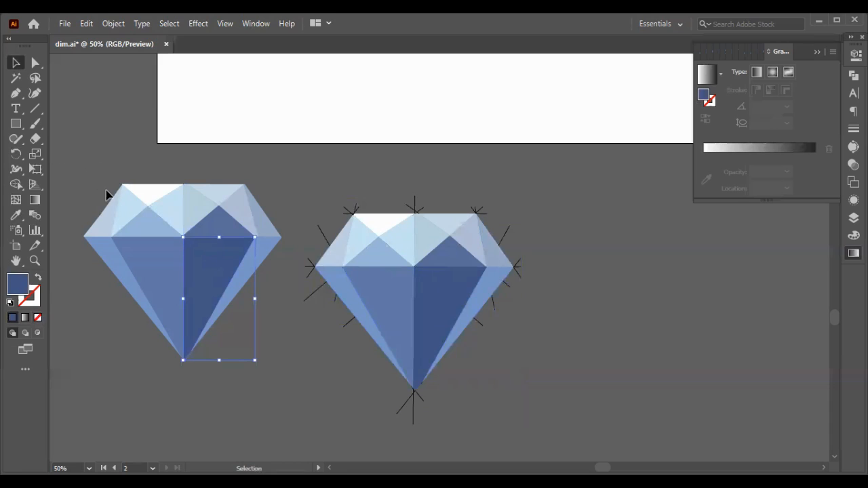
left_click_drag(80, 141, 287, 403)
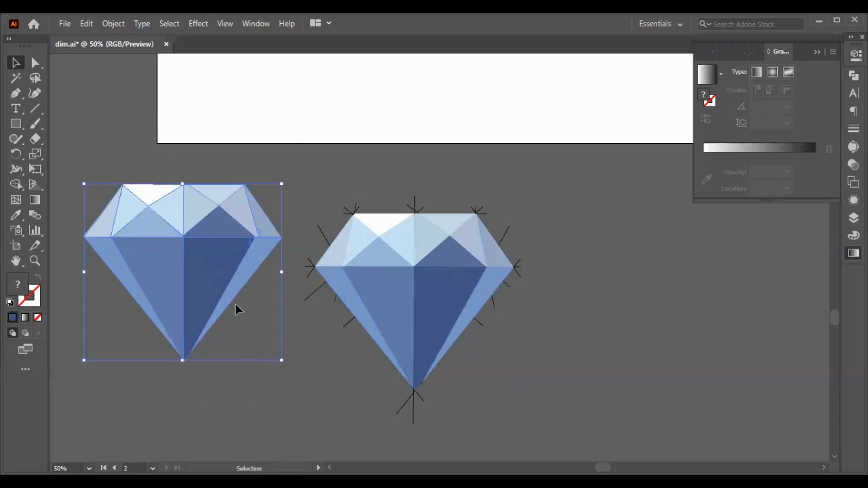
left_click_drag(199, 258, 160, 250)
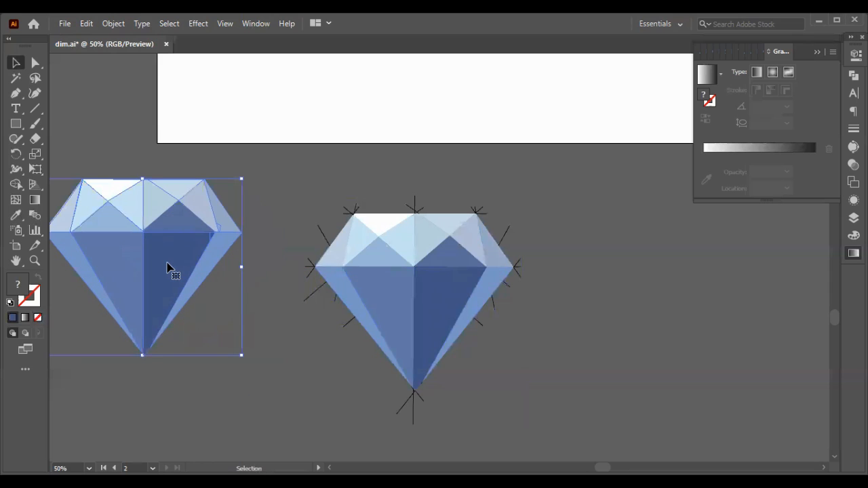
left_click_drag(158, 309, 91, 198)
left_click(326, 359)
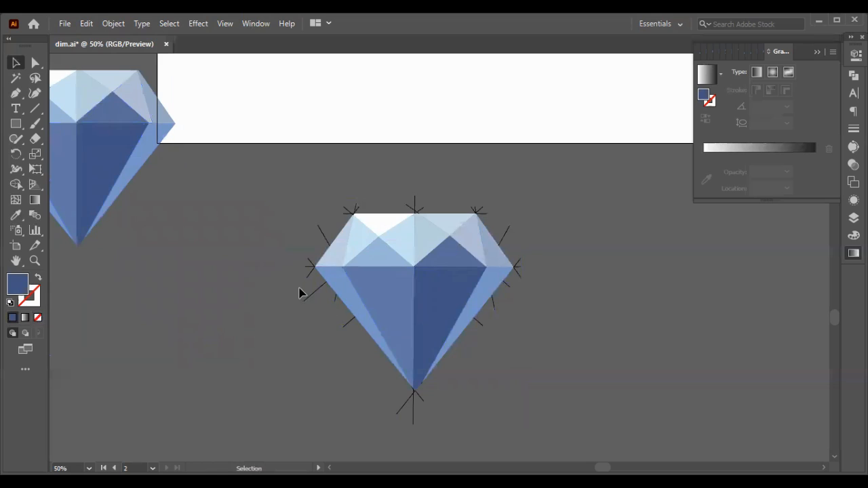
left_click(304, 303)
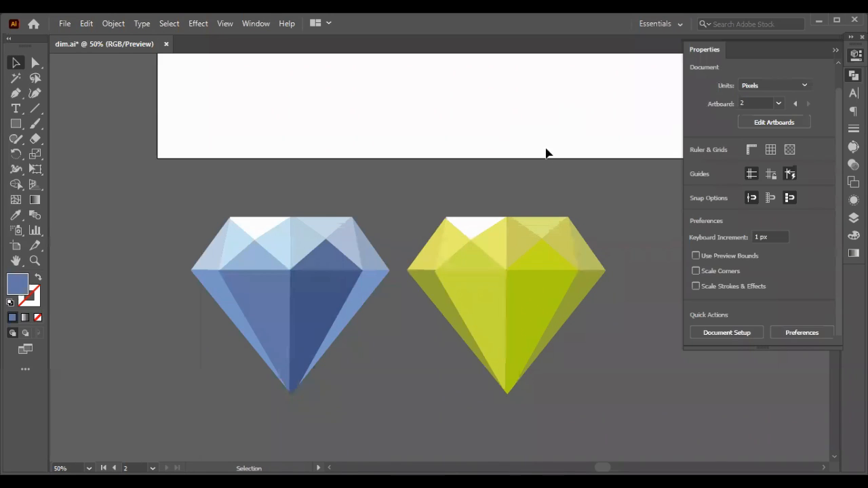
left_click(517, 277)
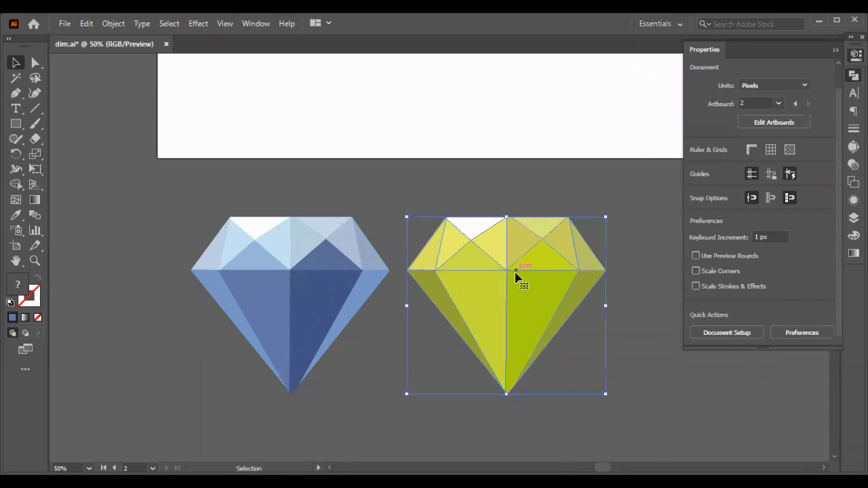
left_click(368, 382)
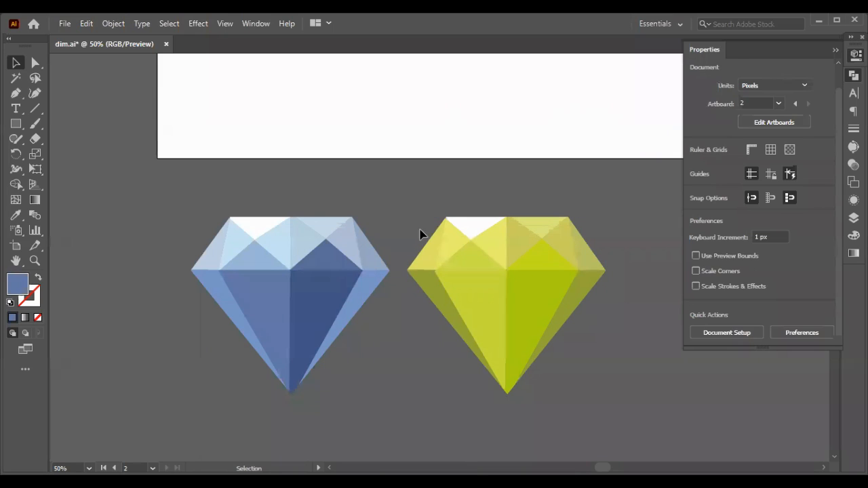
left_click(302, 308)
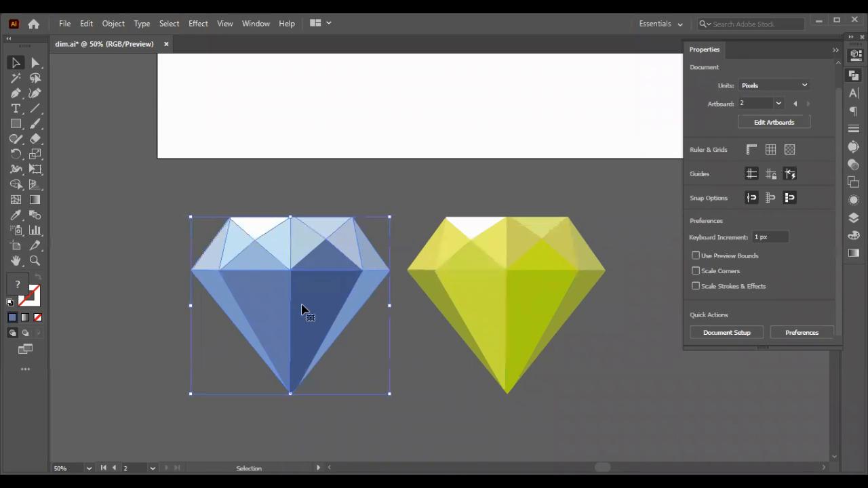
left_click(223, 178)
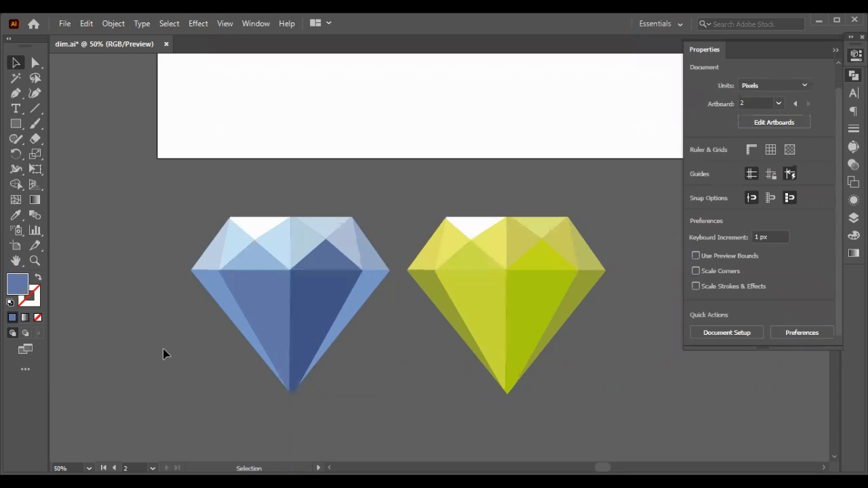